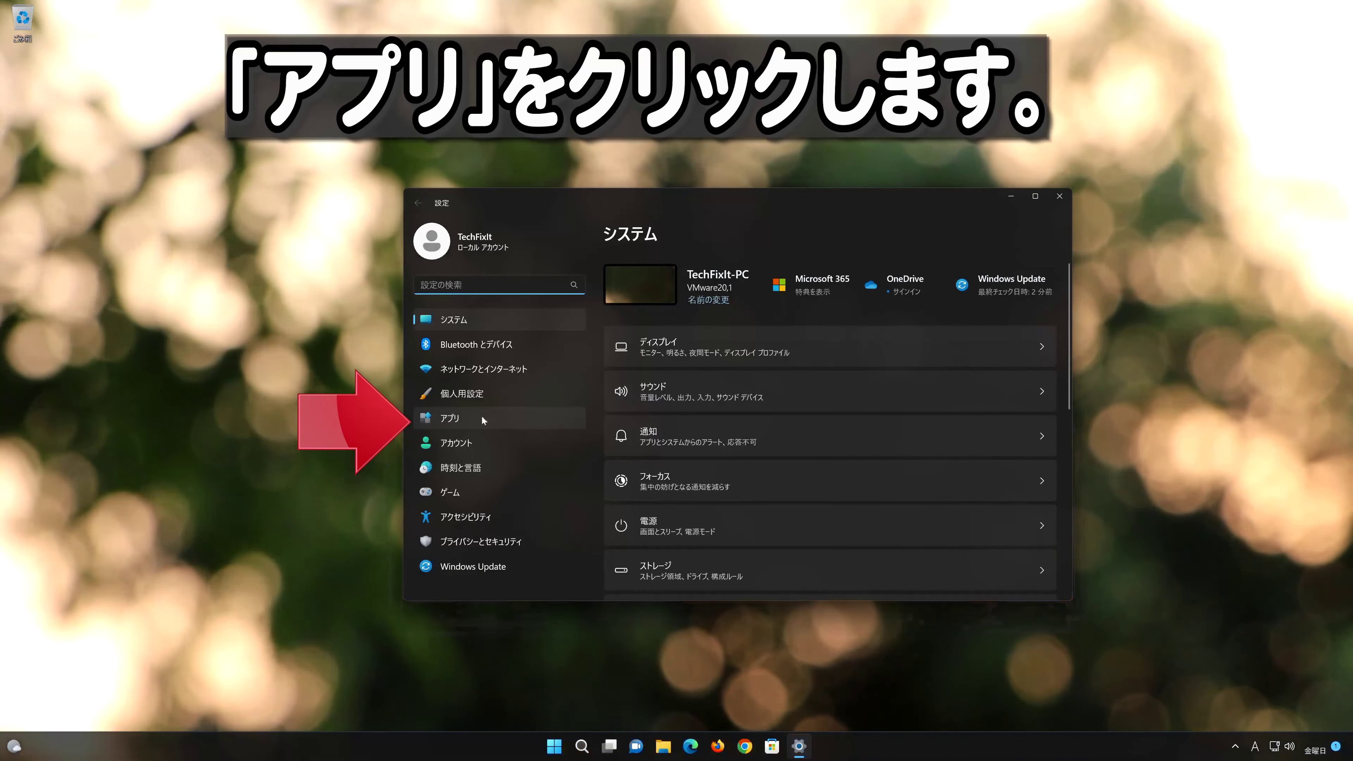
Open the advanced options (詳細オプション) of the 付箋 app from the installed apps list.
left_click(467, 420)
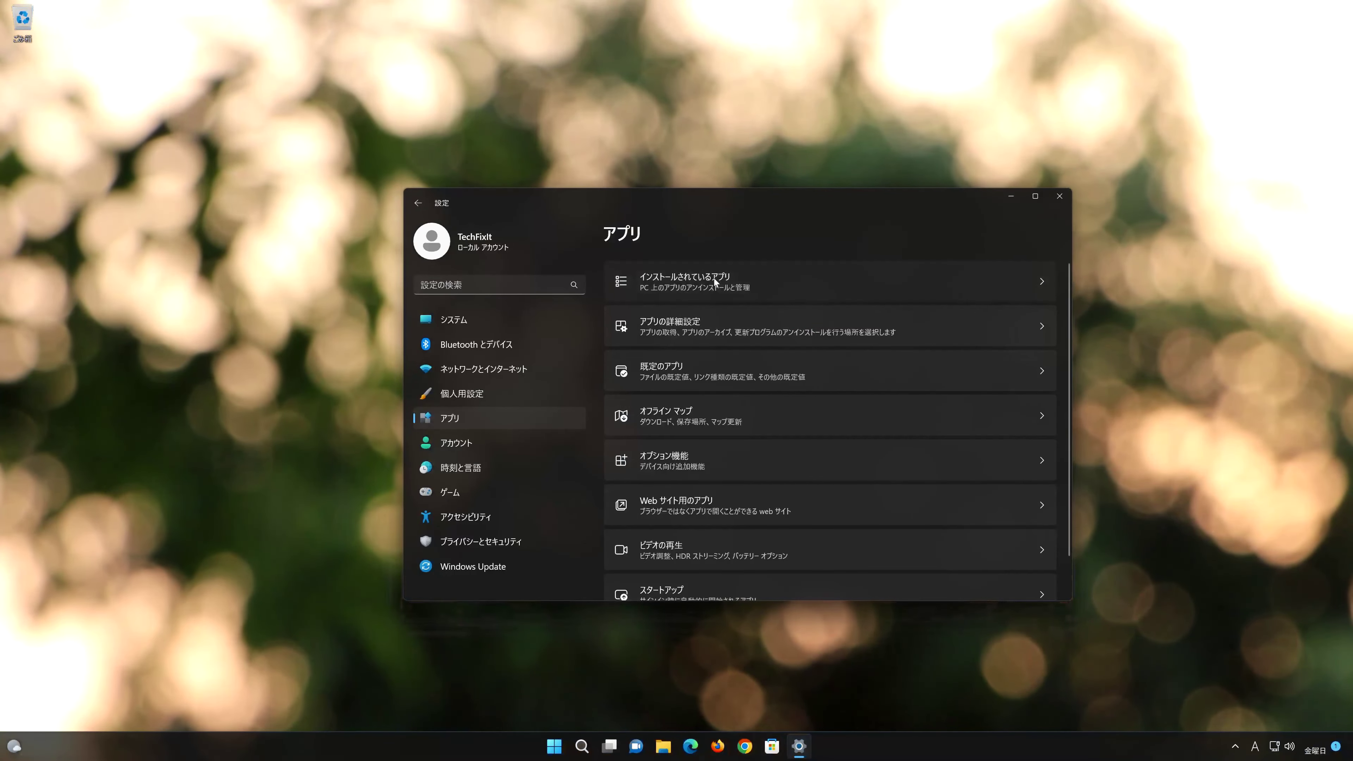
left_click(713, 279)
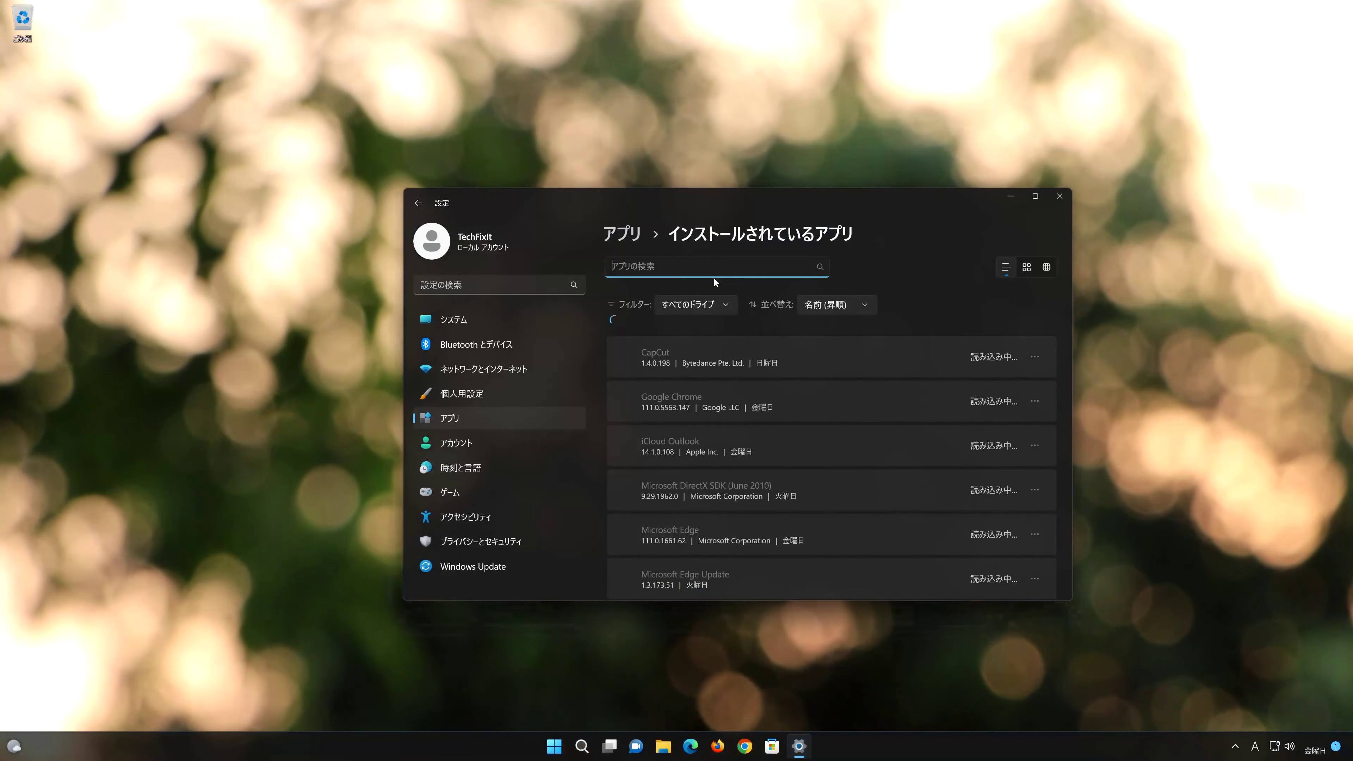
scroll(733, 323, "down", 8)
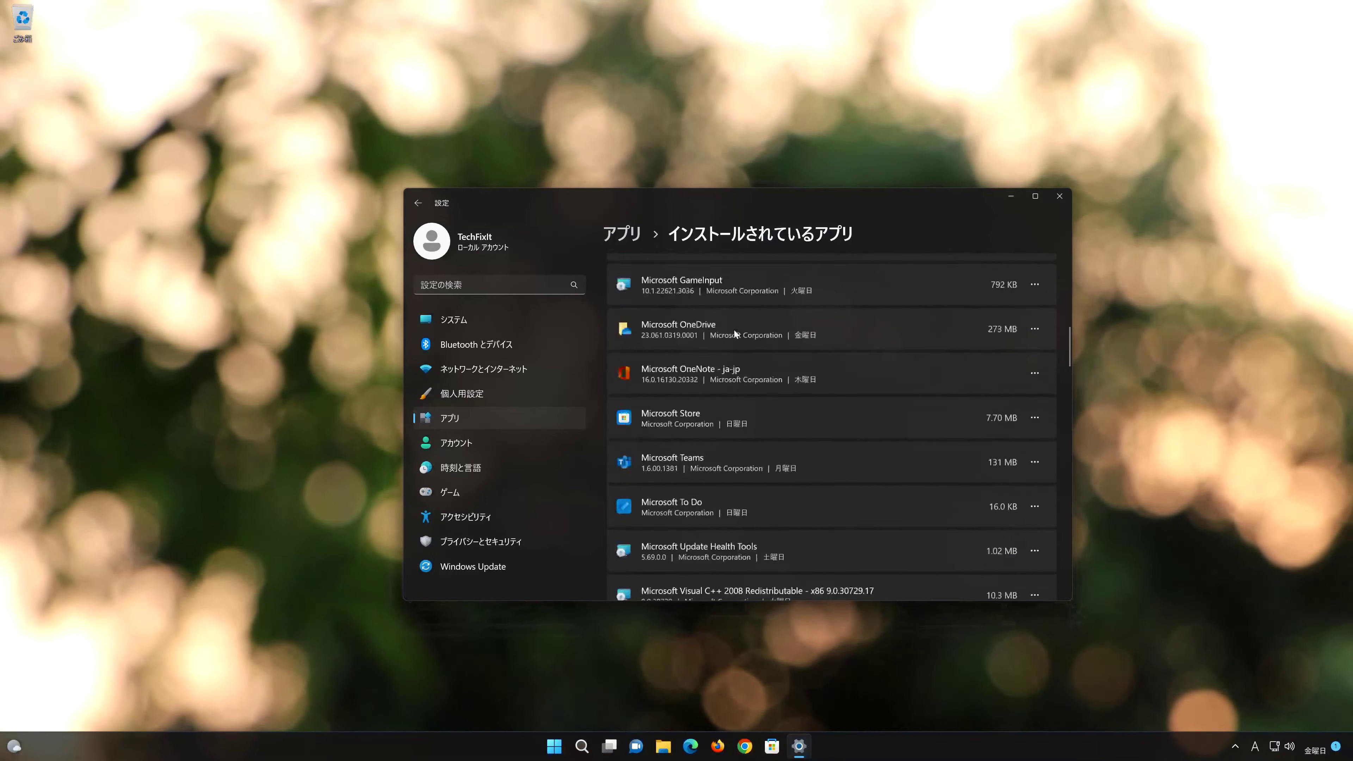
scroll(734, 330, "down", 15)
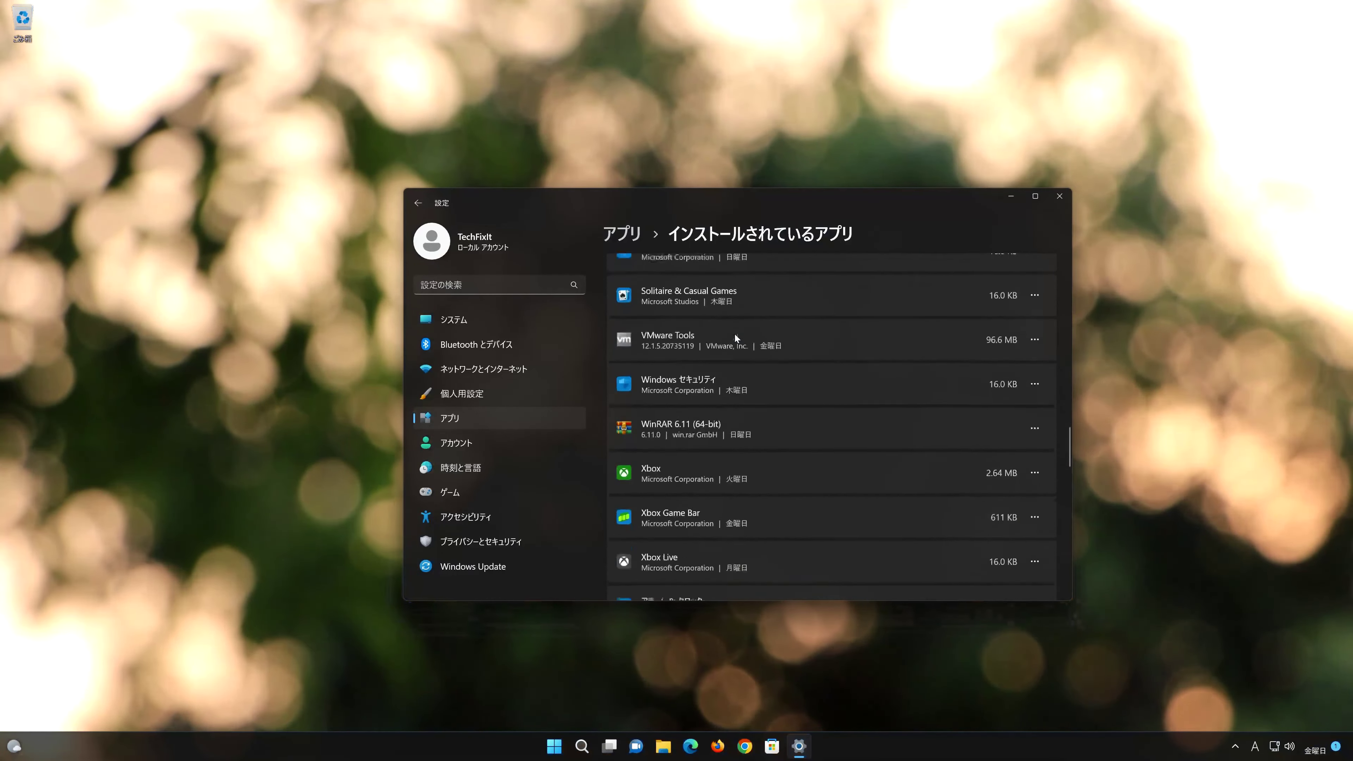
scroll(736, 337, "down", 15)
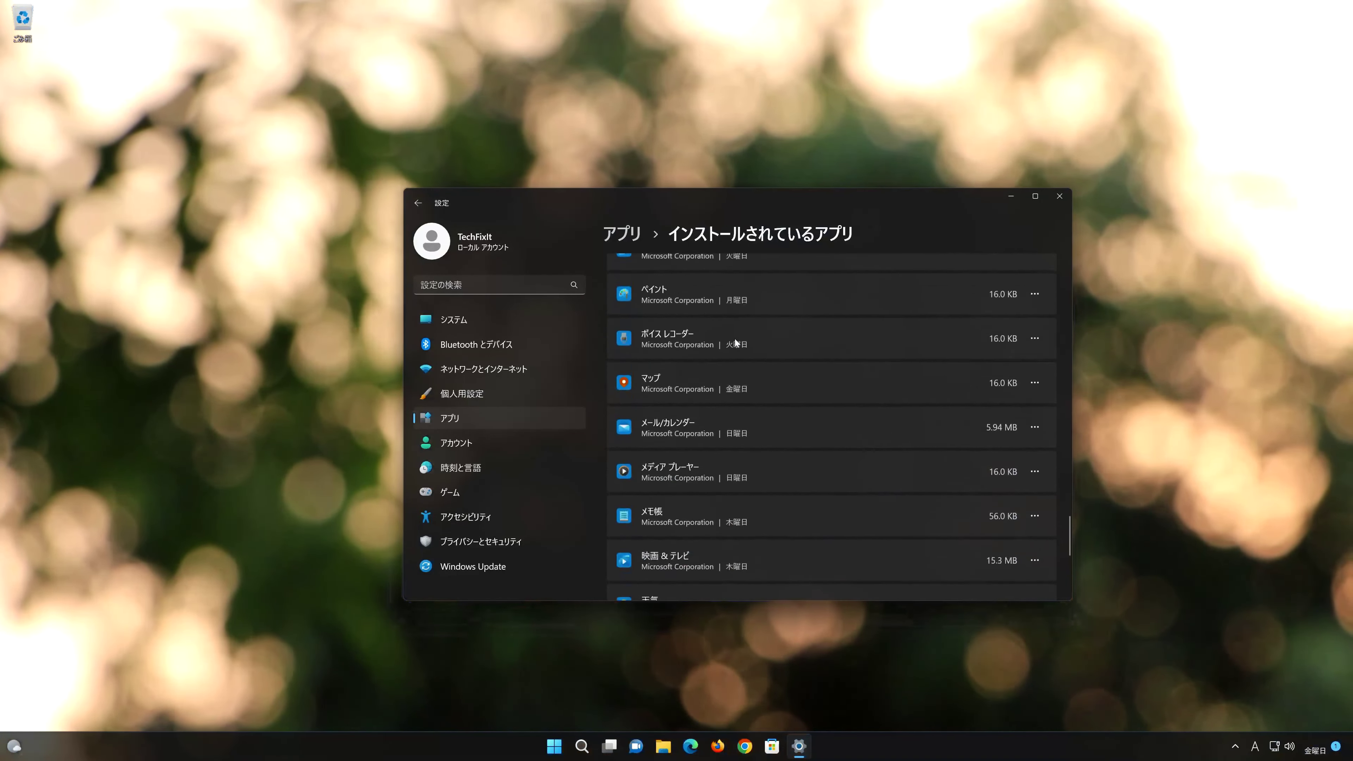
scroll(734, 338, "down", 5)
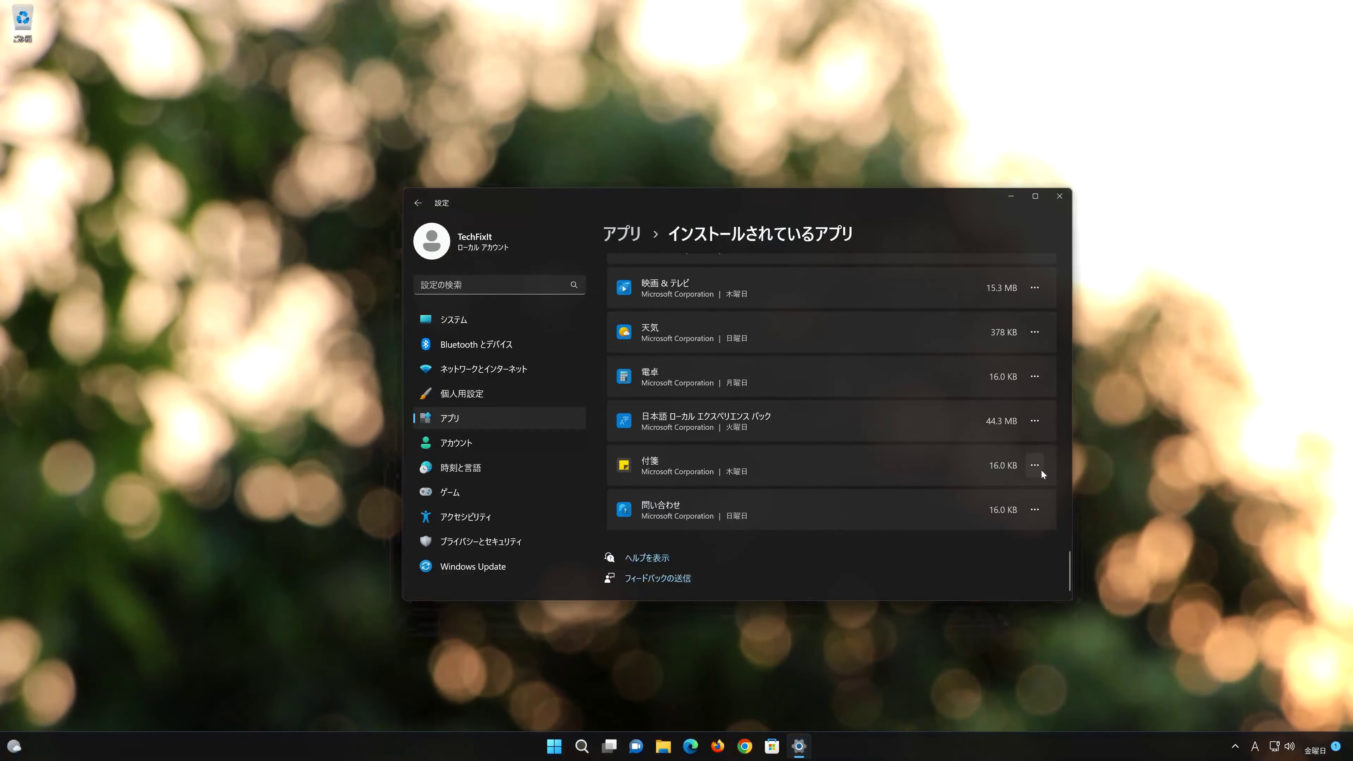
left_click(1040, 469)
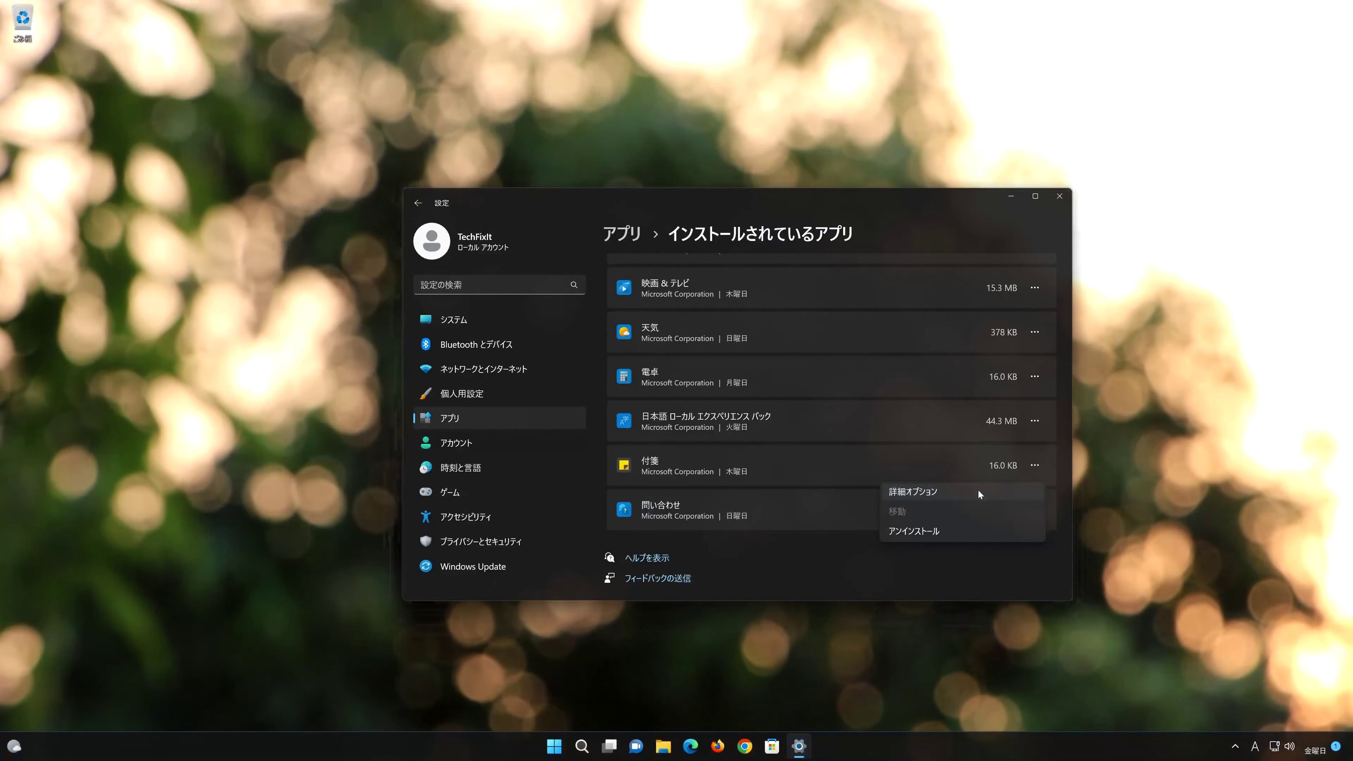
left_click(979, 491)
Repair the 付箋 app and reset it, accepting the deletion of its data.
scroll(978, 490, "down", 2)
scroll(978, 490, "down", 5)
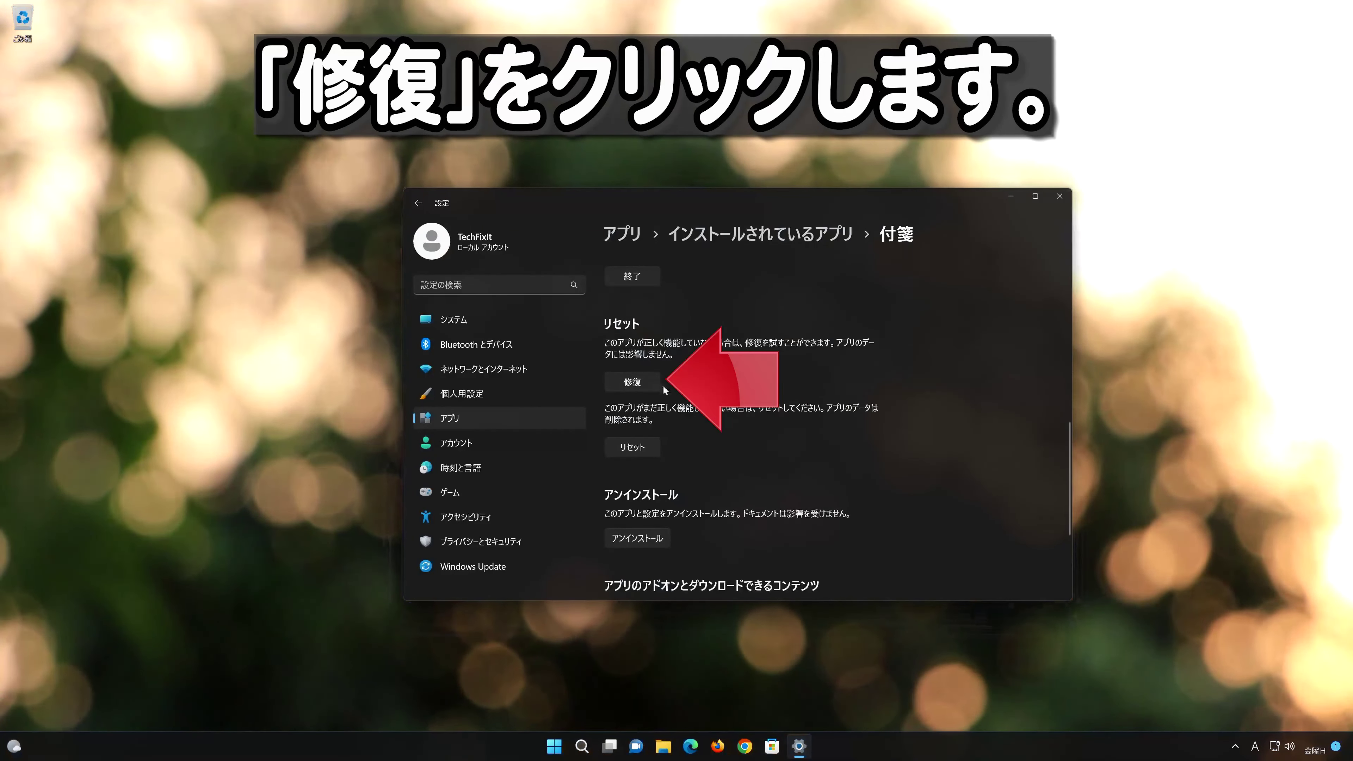
left_click(632, 383)
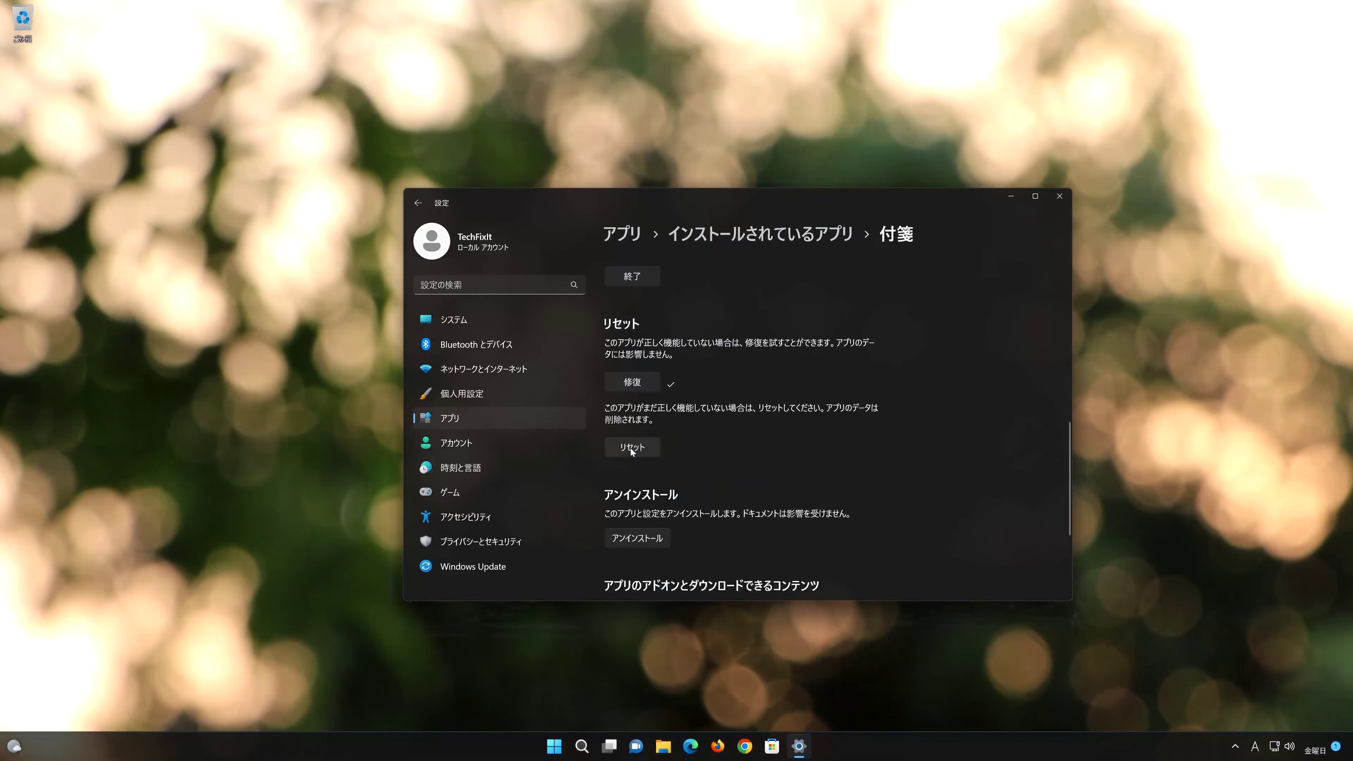
left_click(630, 447)
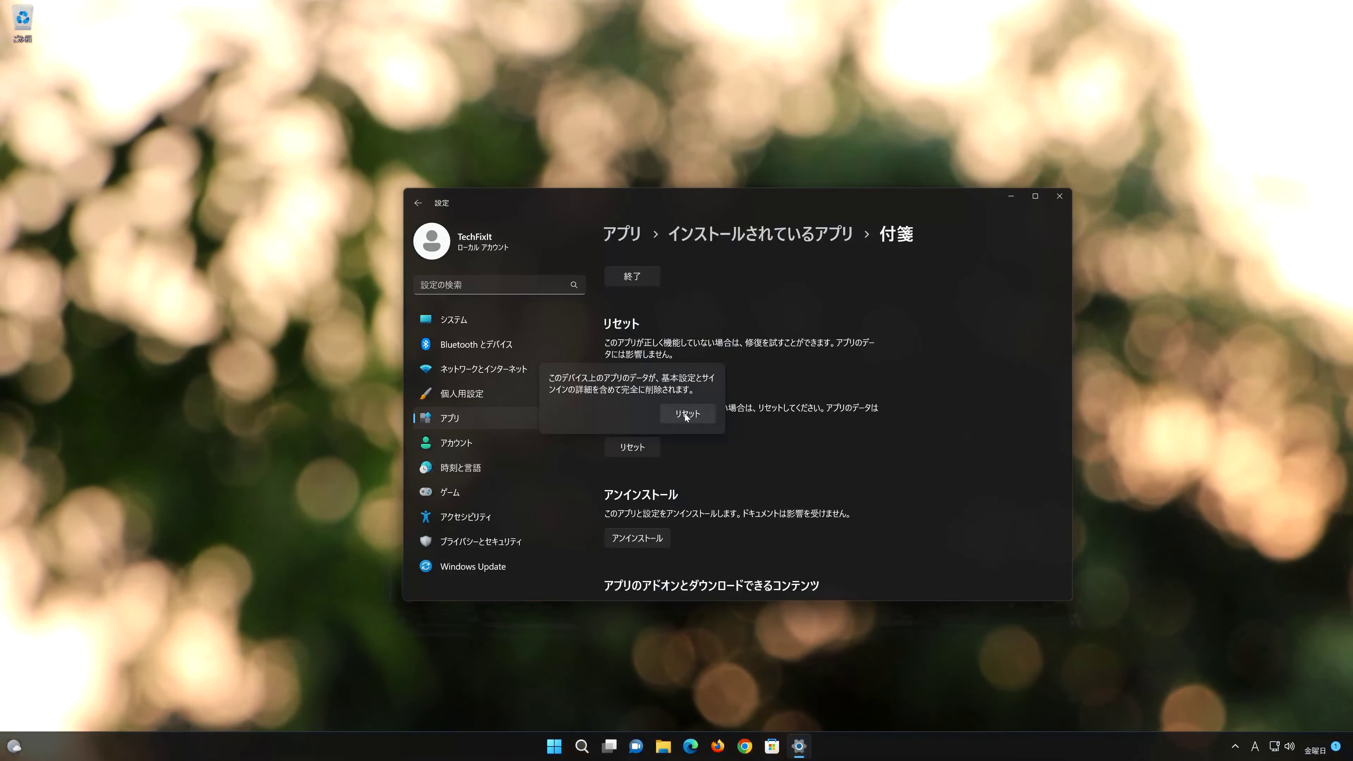
left_click(685, 413)
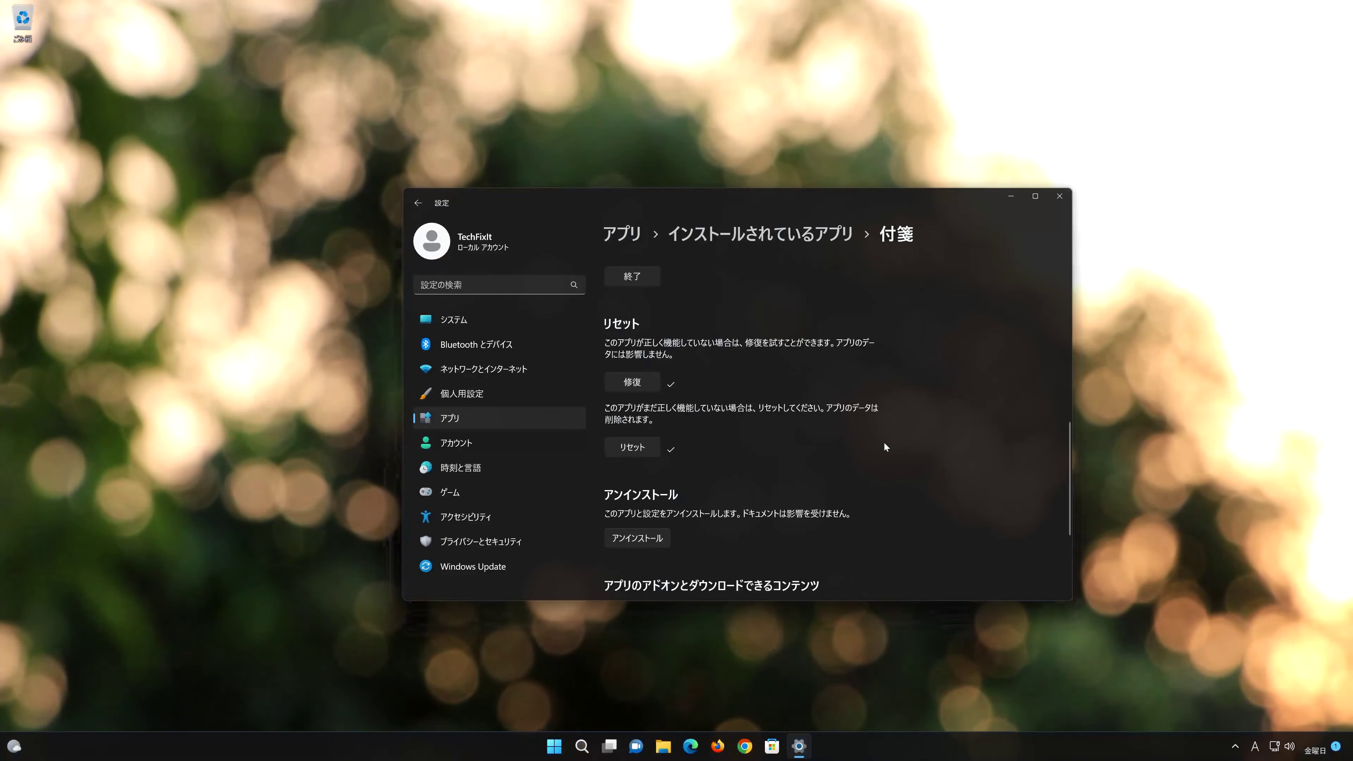
Uninstall the 付箋 app and close the Settings window.
scroll(884, 445, "down", 2)
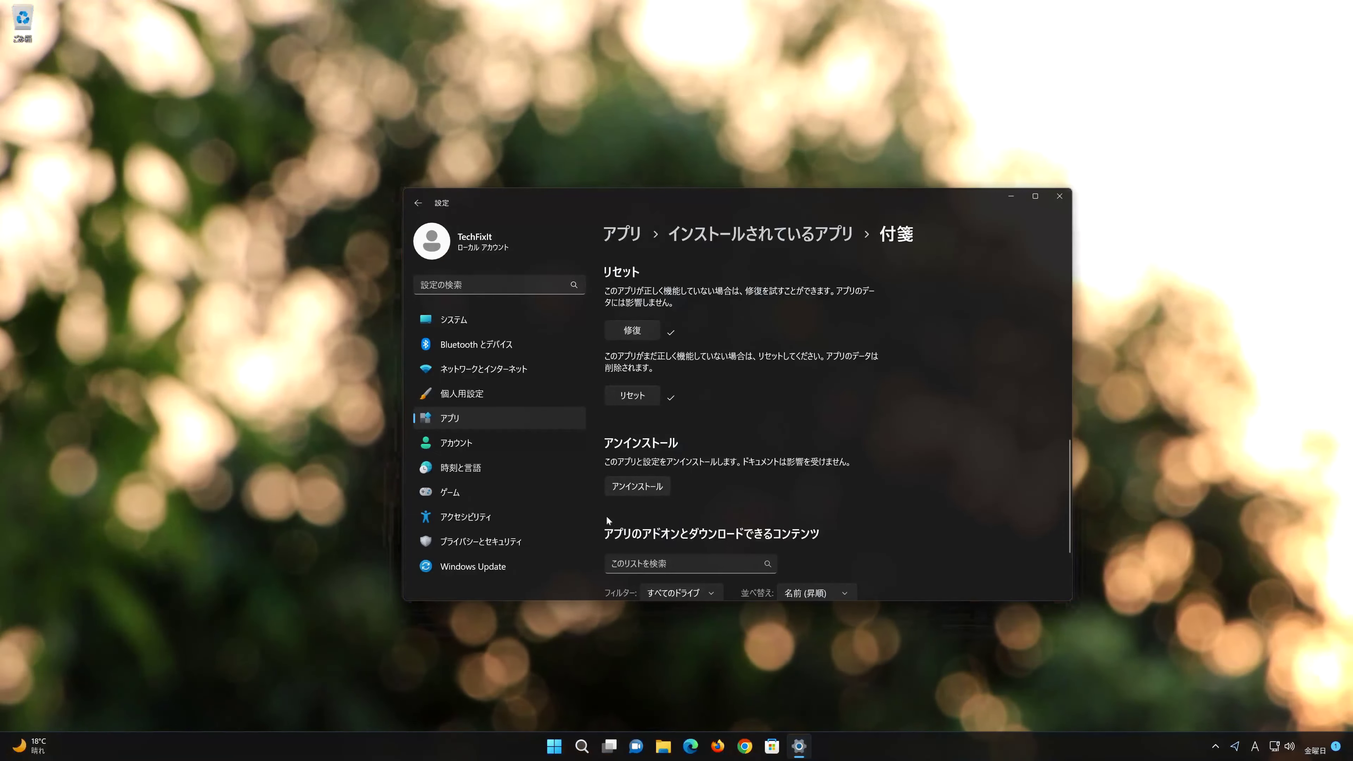
left_click(642, 487)
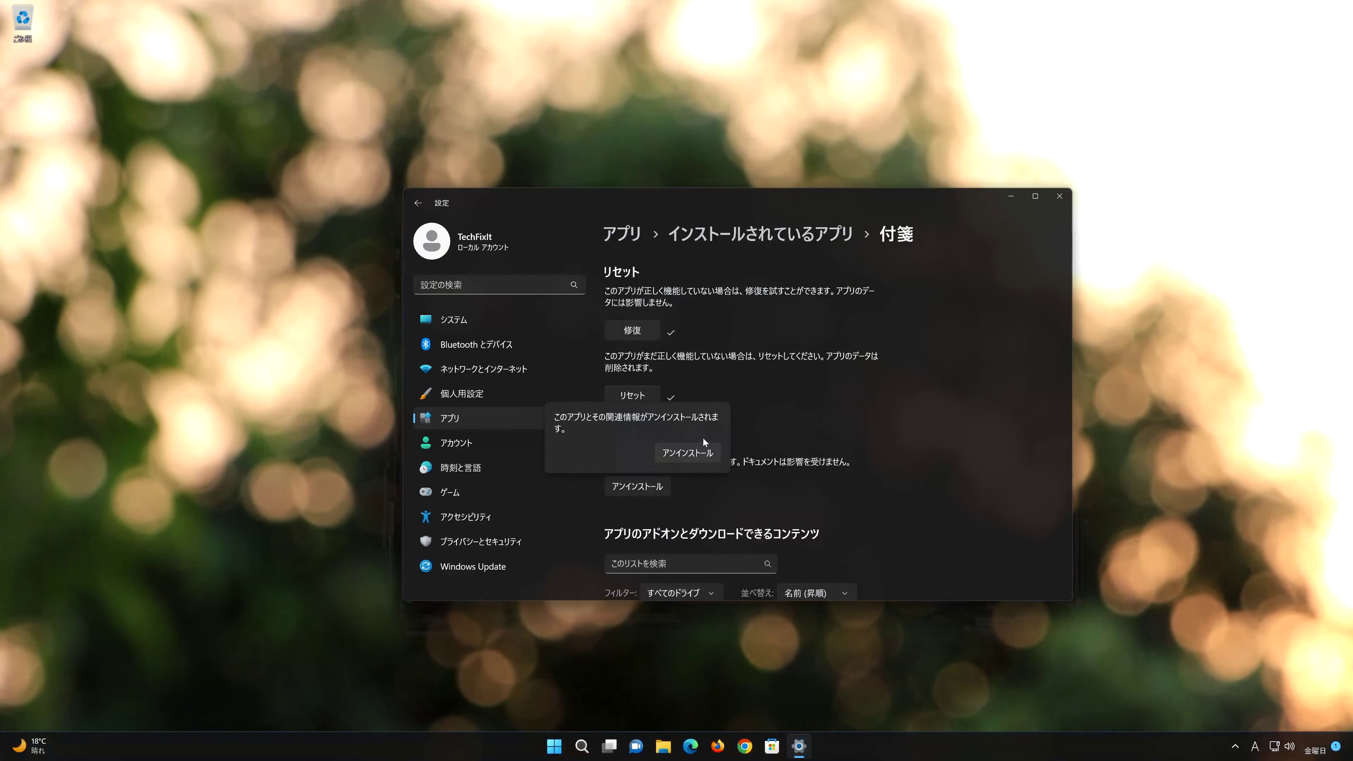
left_click(683, 451)
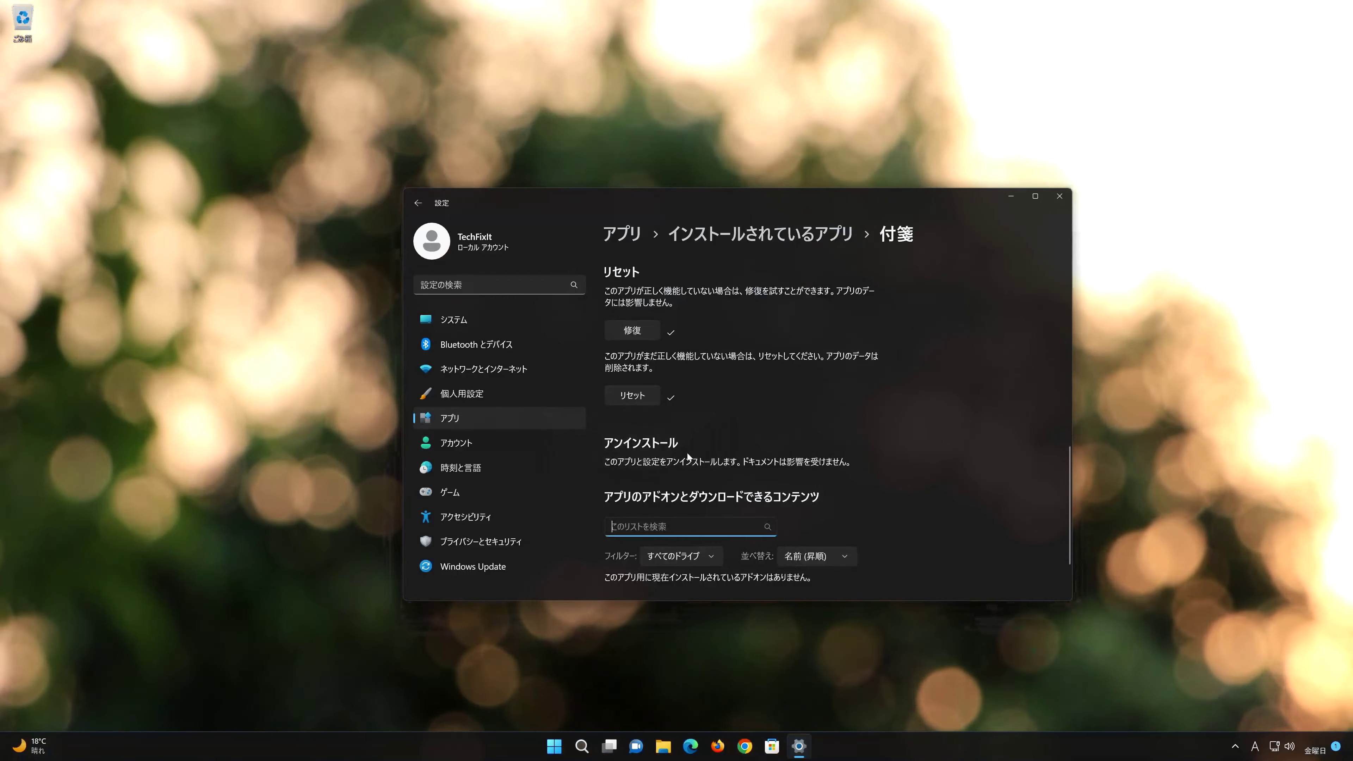
left_click(1059, 197)
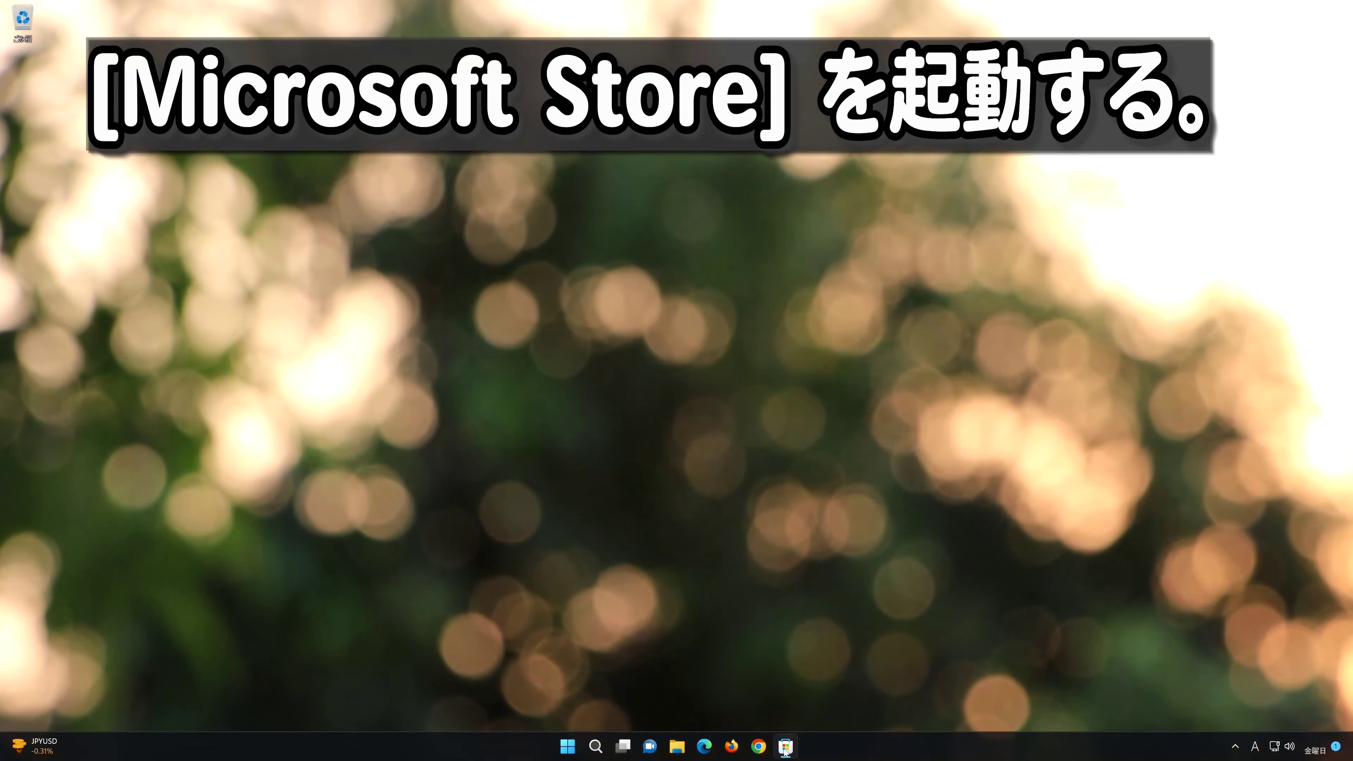
Find Microsoft Sticky Notes in Microsoft Store by searching for "sticky notes" and install it.
left_click(785, 747)
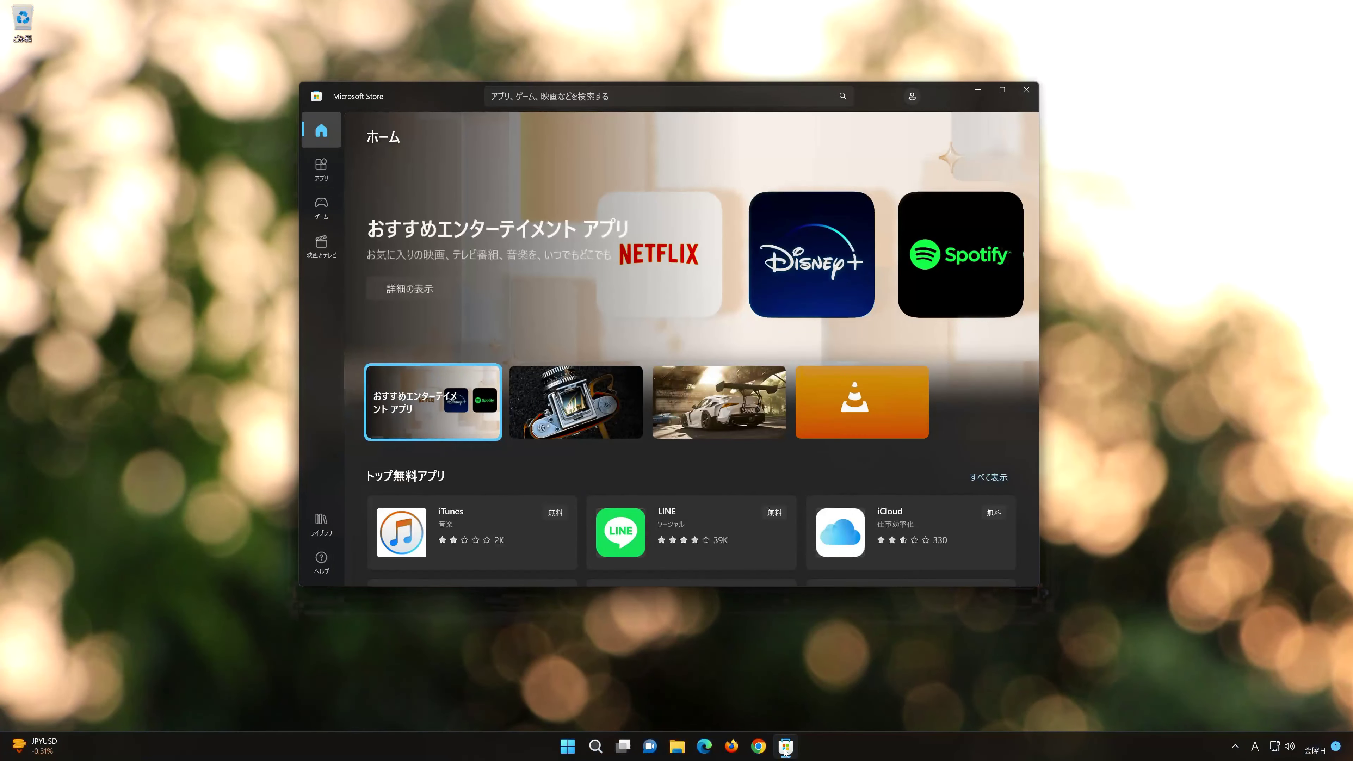
left_click(660, 95)
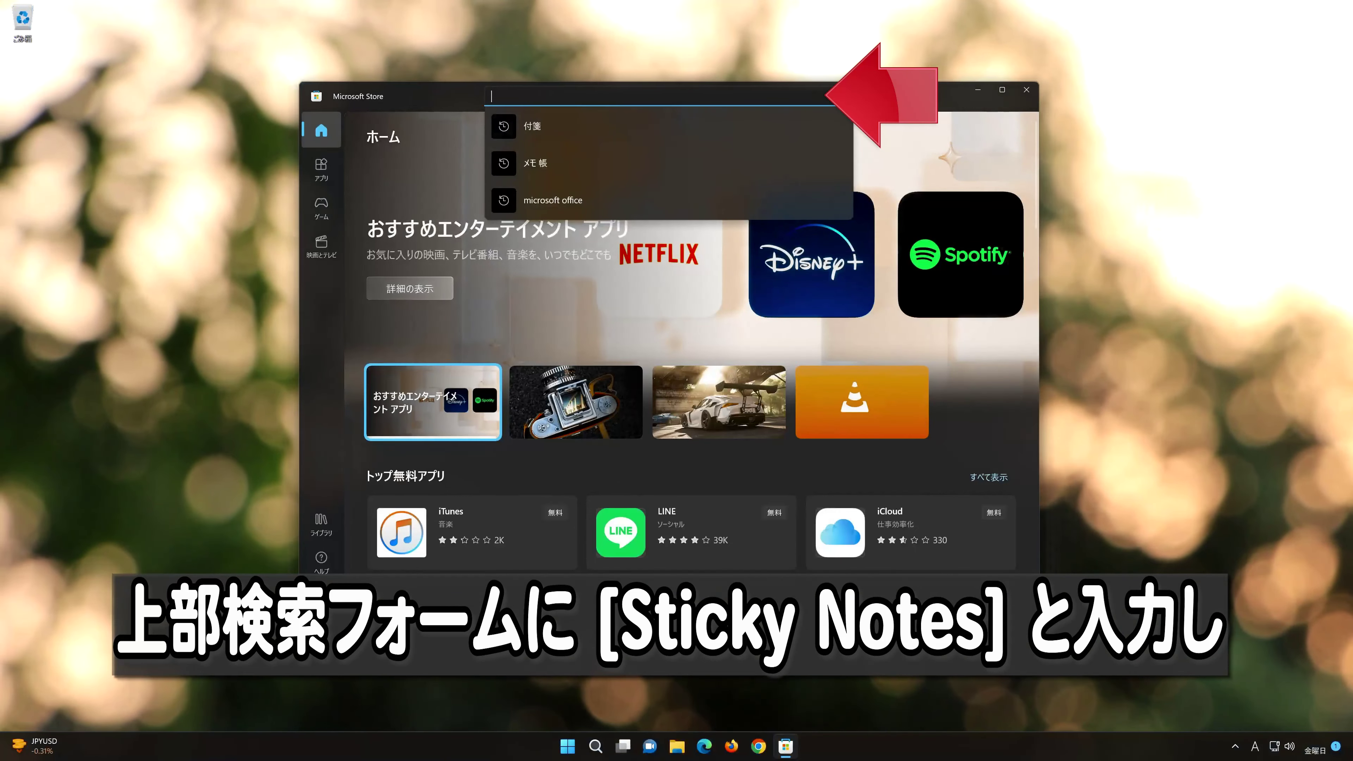
type("sticky notes")
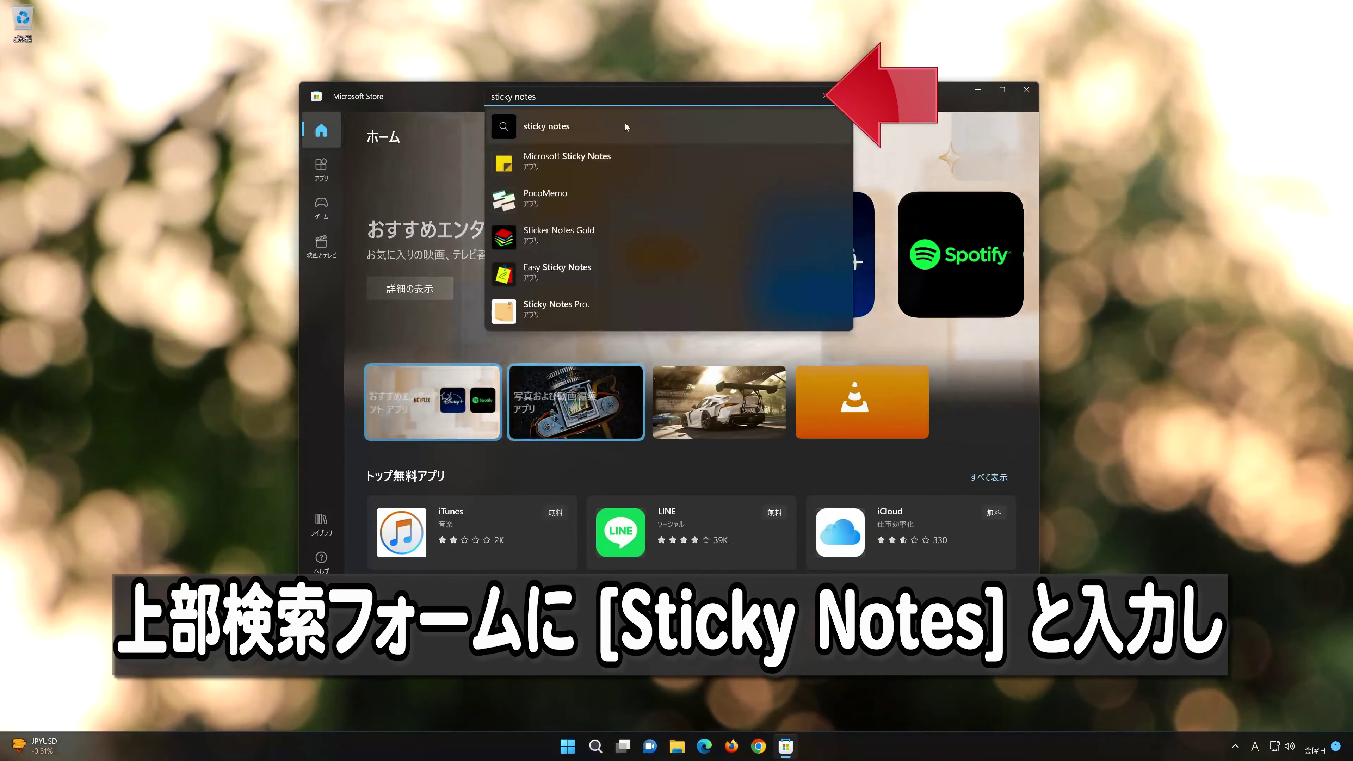
left_click(603, 164)
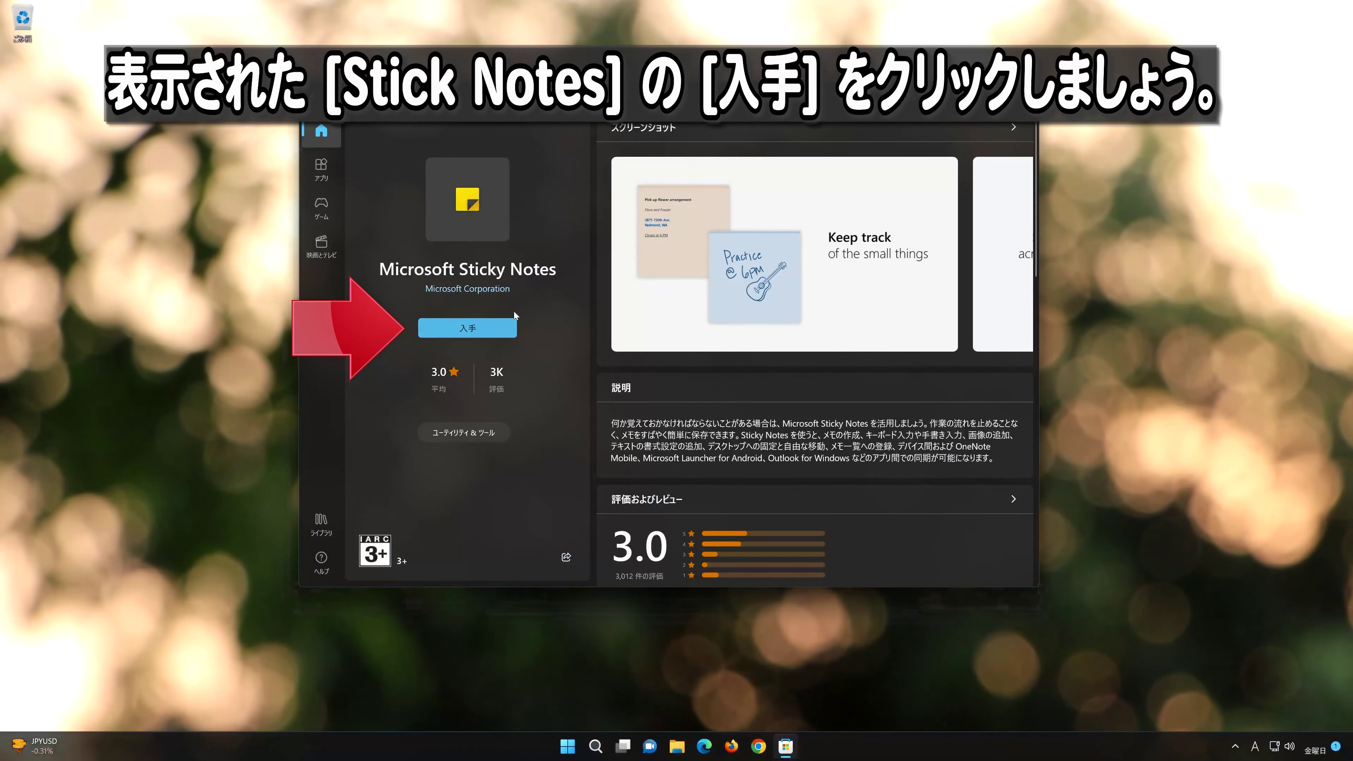
left_click(467, 330)
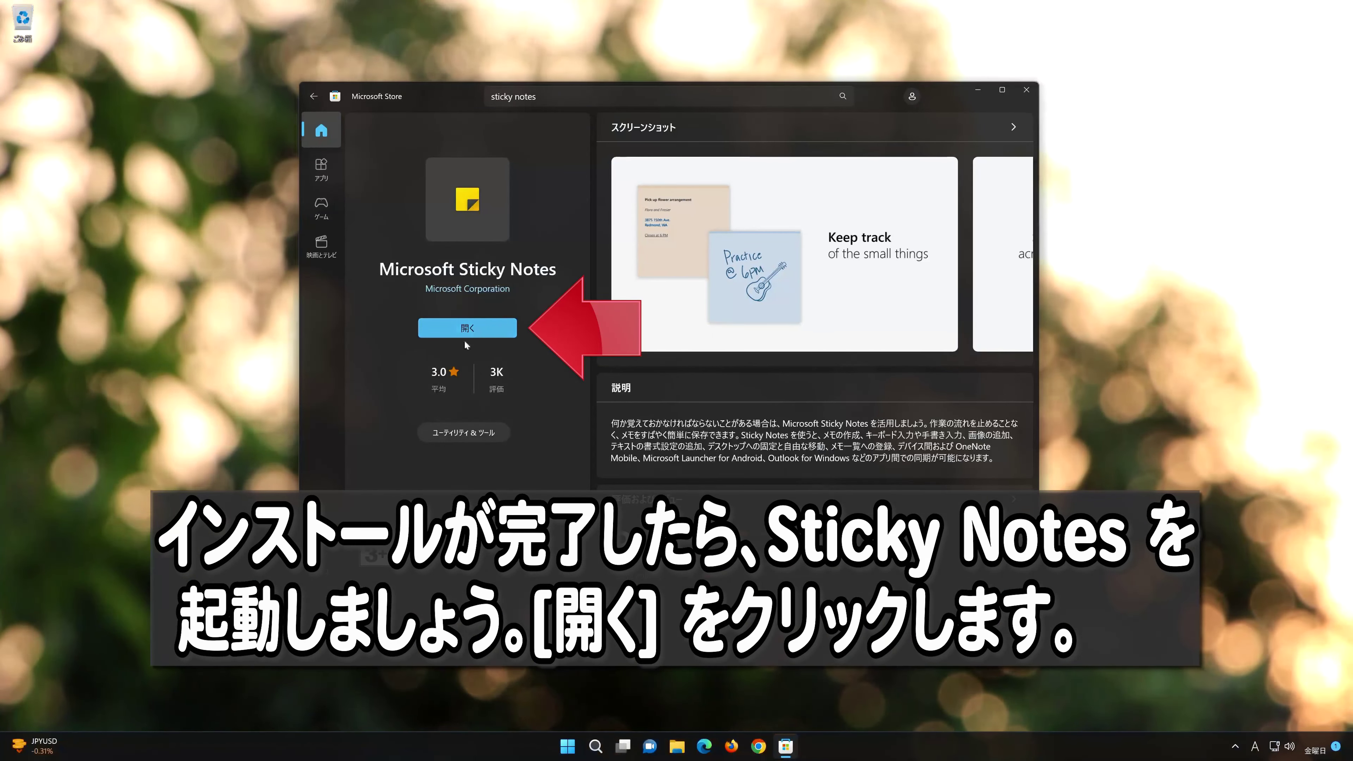
Launch the installed Sticky Notes app and dismiss its account sign-in without signing in.
left_click(472, 328)
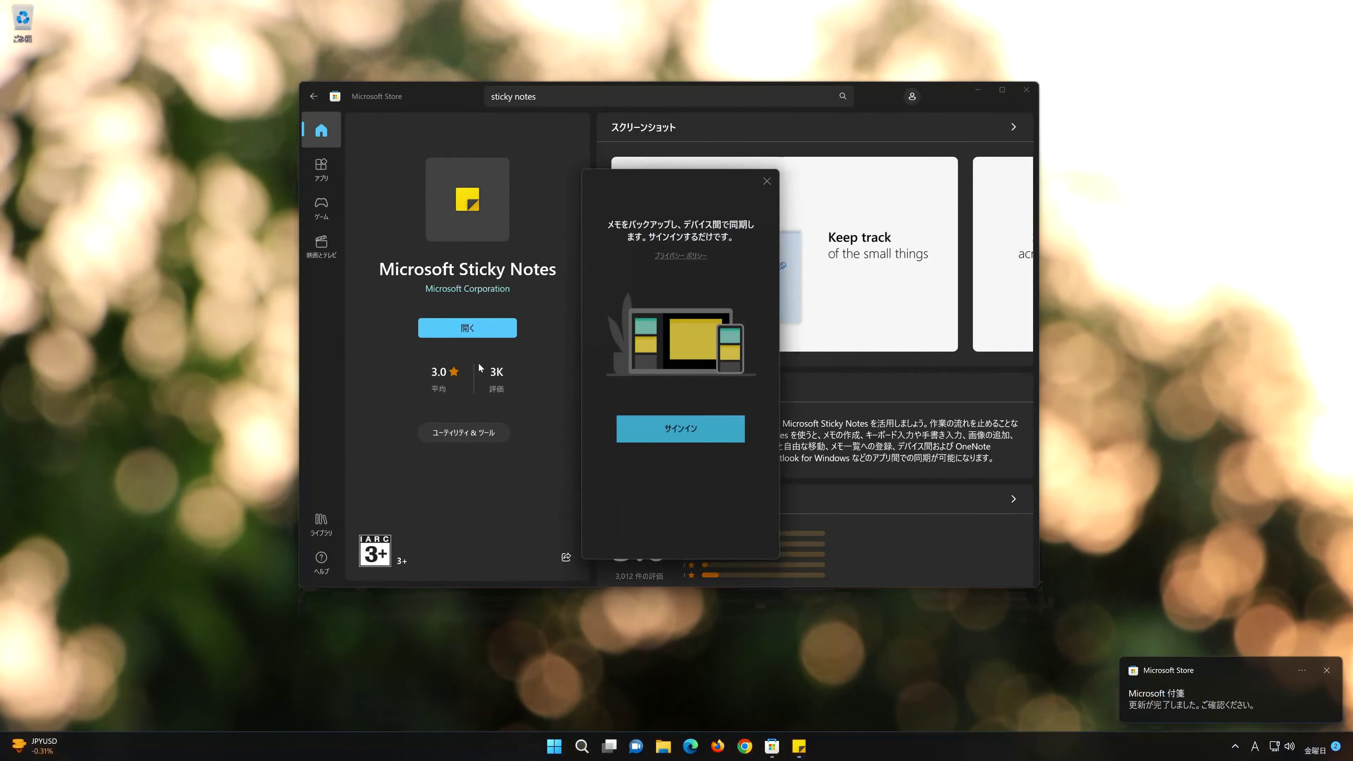
left_click_drag(687, 174, 673, 152)
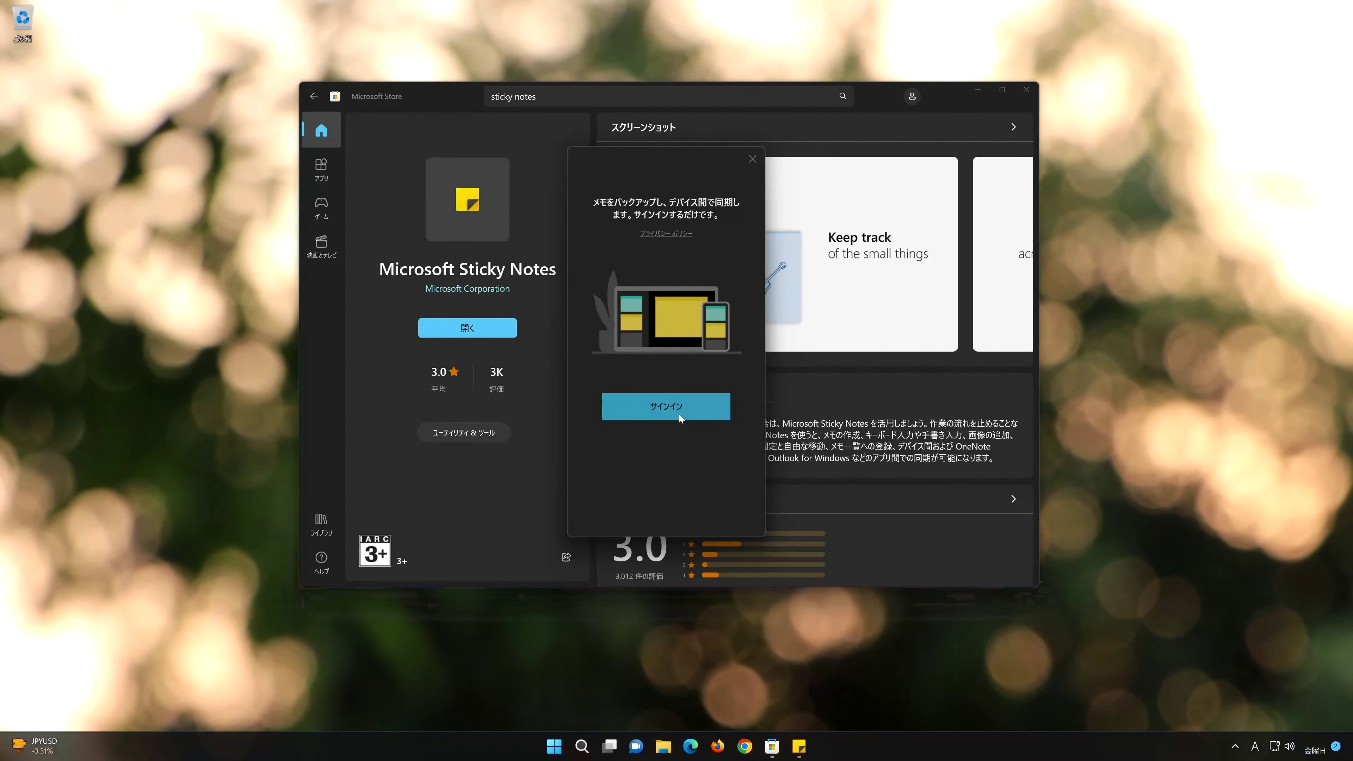
left_click(679, 415)
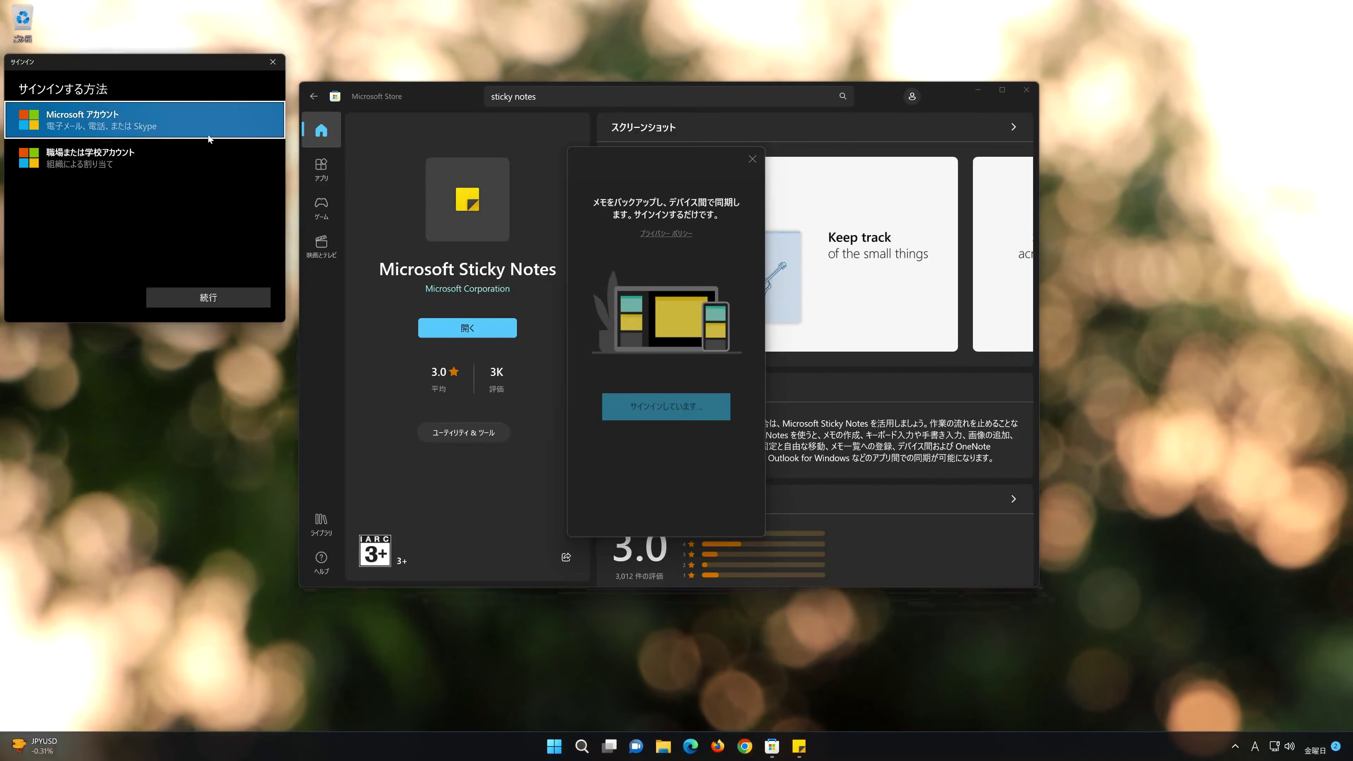
left_click(285, 62)
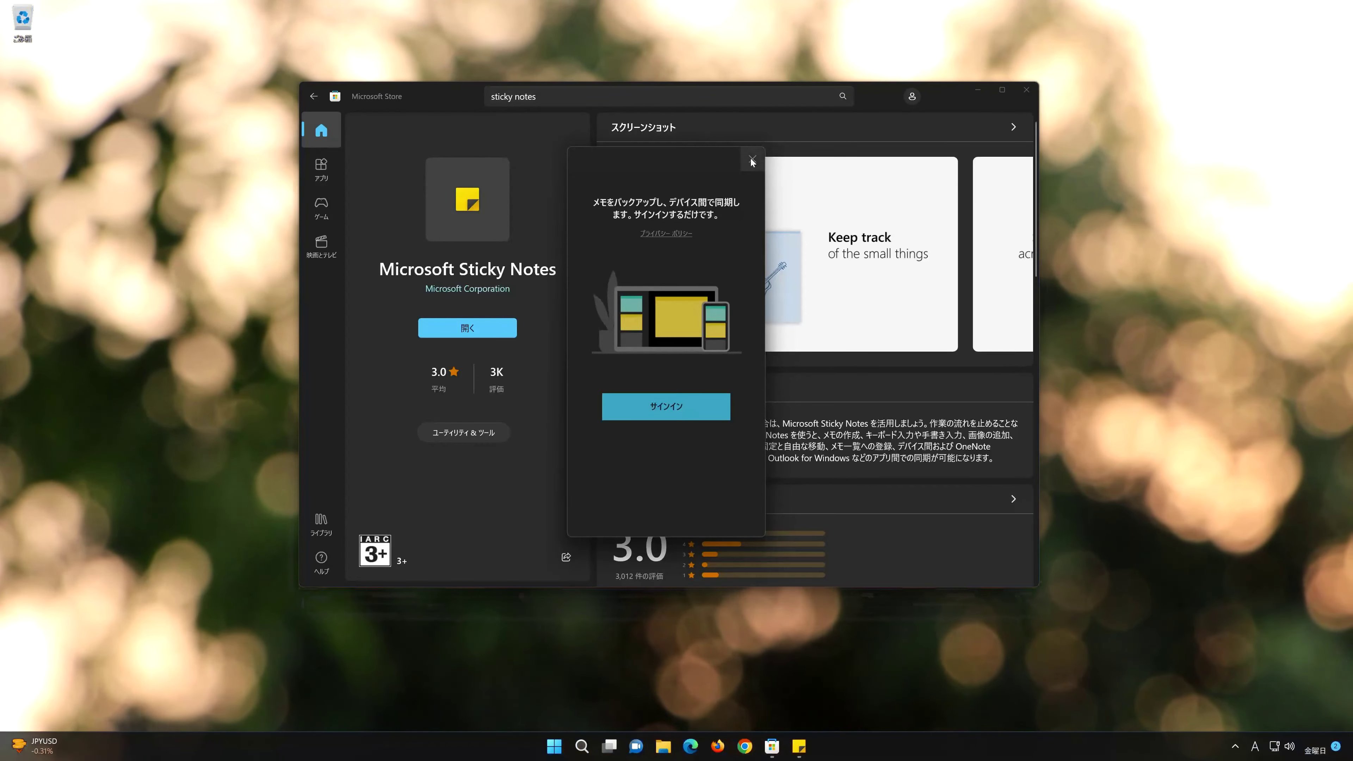
left_click(751, 161)
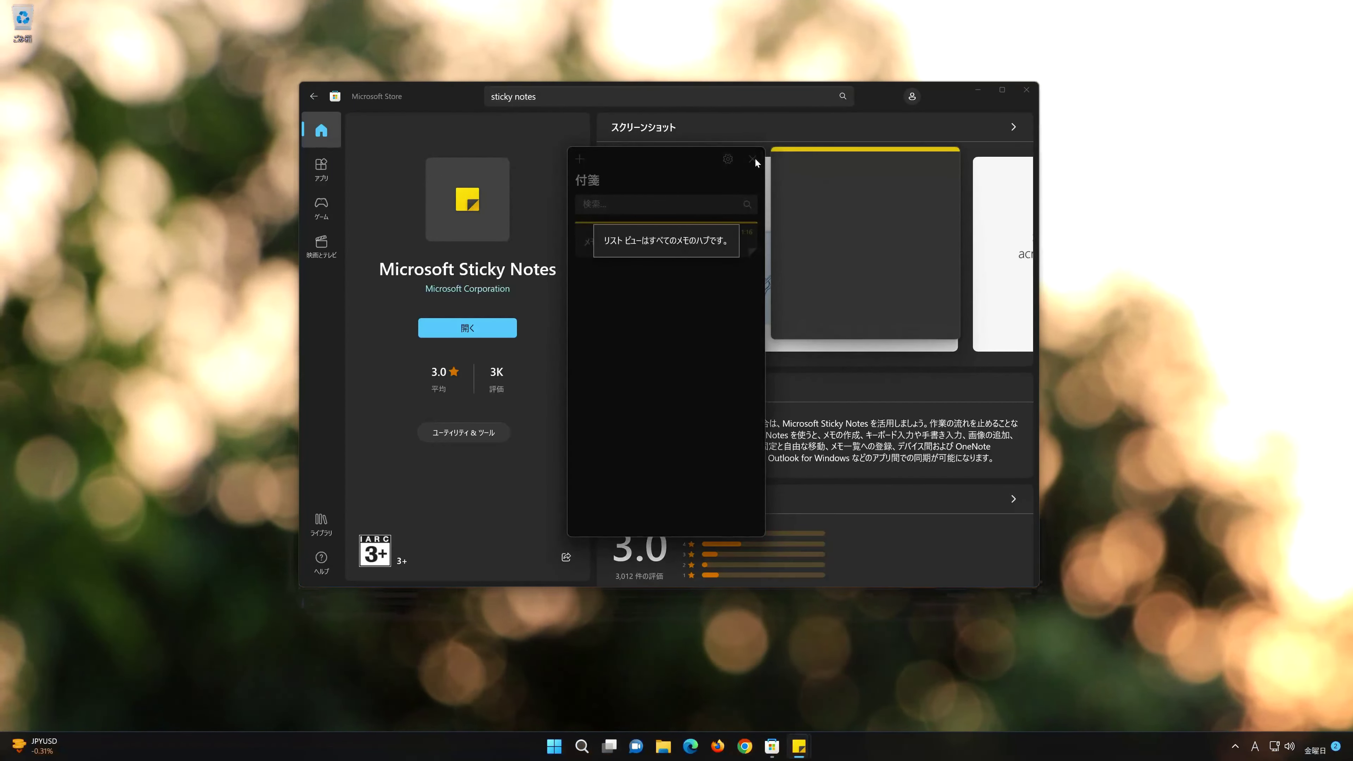
Close the Sticky Notes list view and move the blank note clear of the Store window.
left_click(755, 158)
left_click(752, 159)
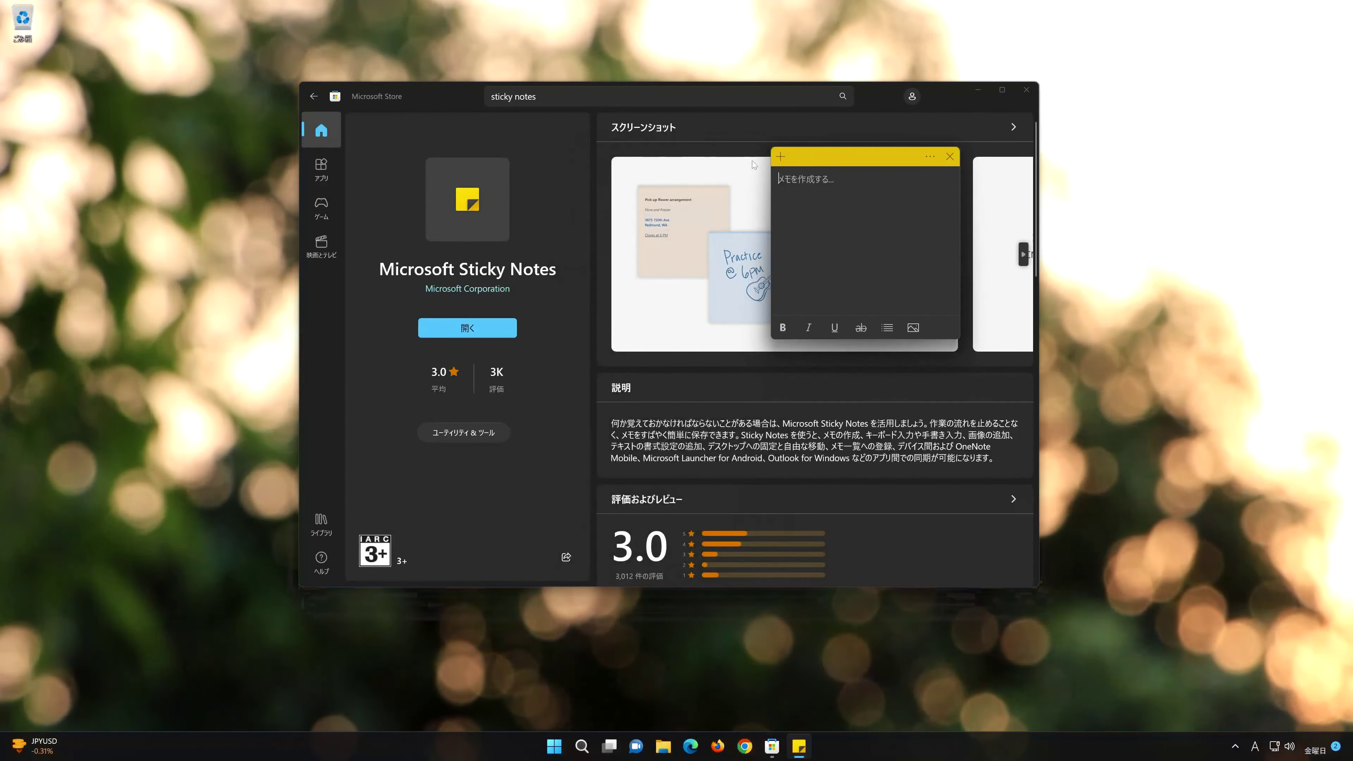
left_click_drag(820, 160, 1103, 161)
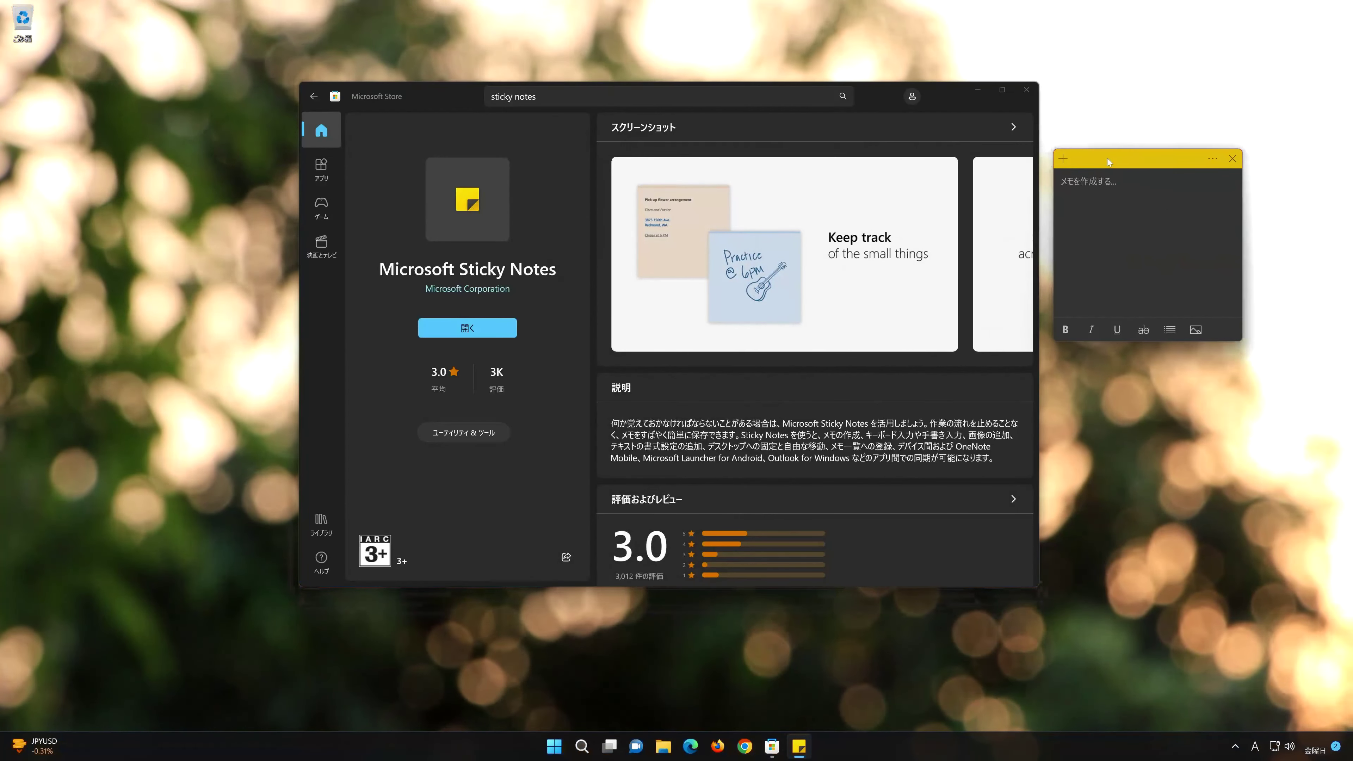
View all the Microsoft Sticky Notes screenshots enlarged in Microsoft Store, and close the Store.
left_click(821, 224)
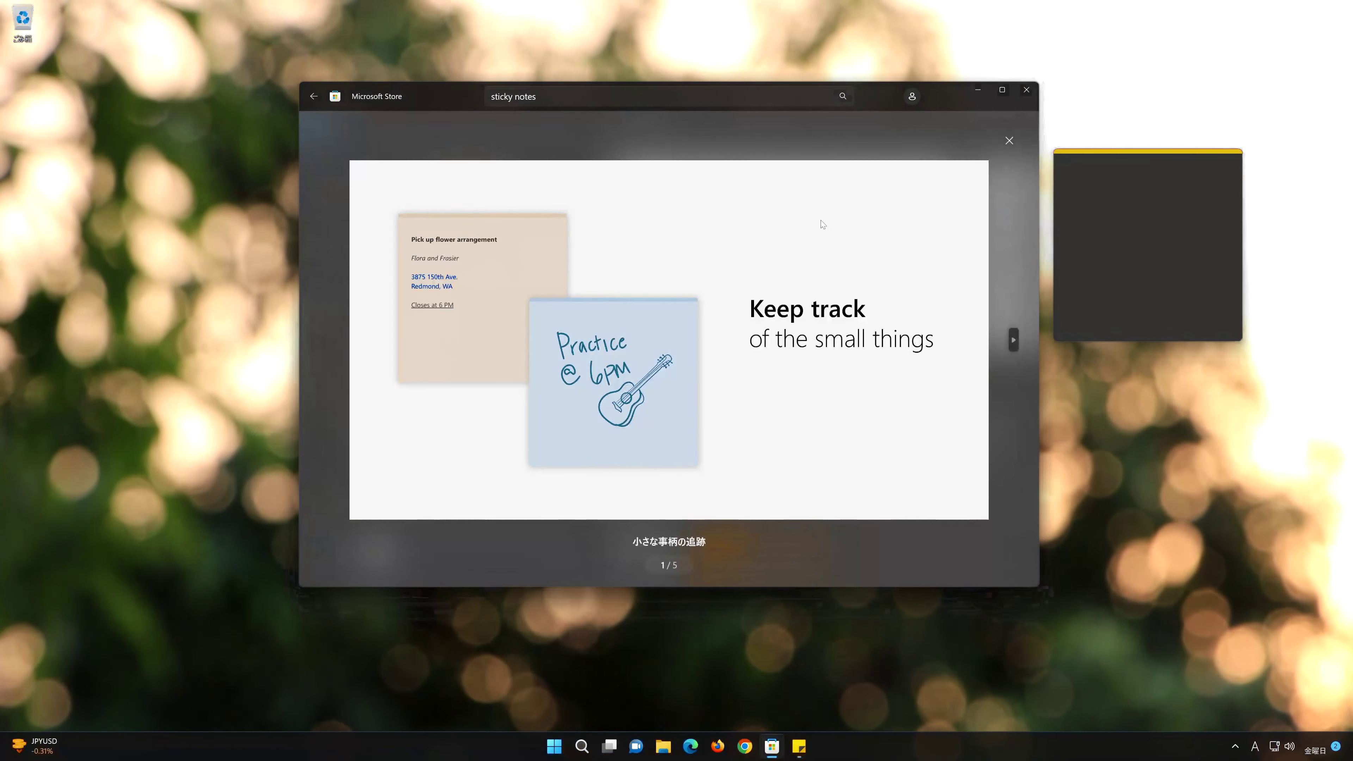
left_click(1014, 344)
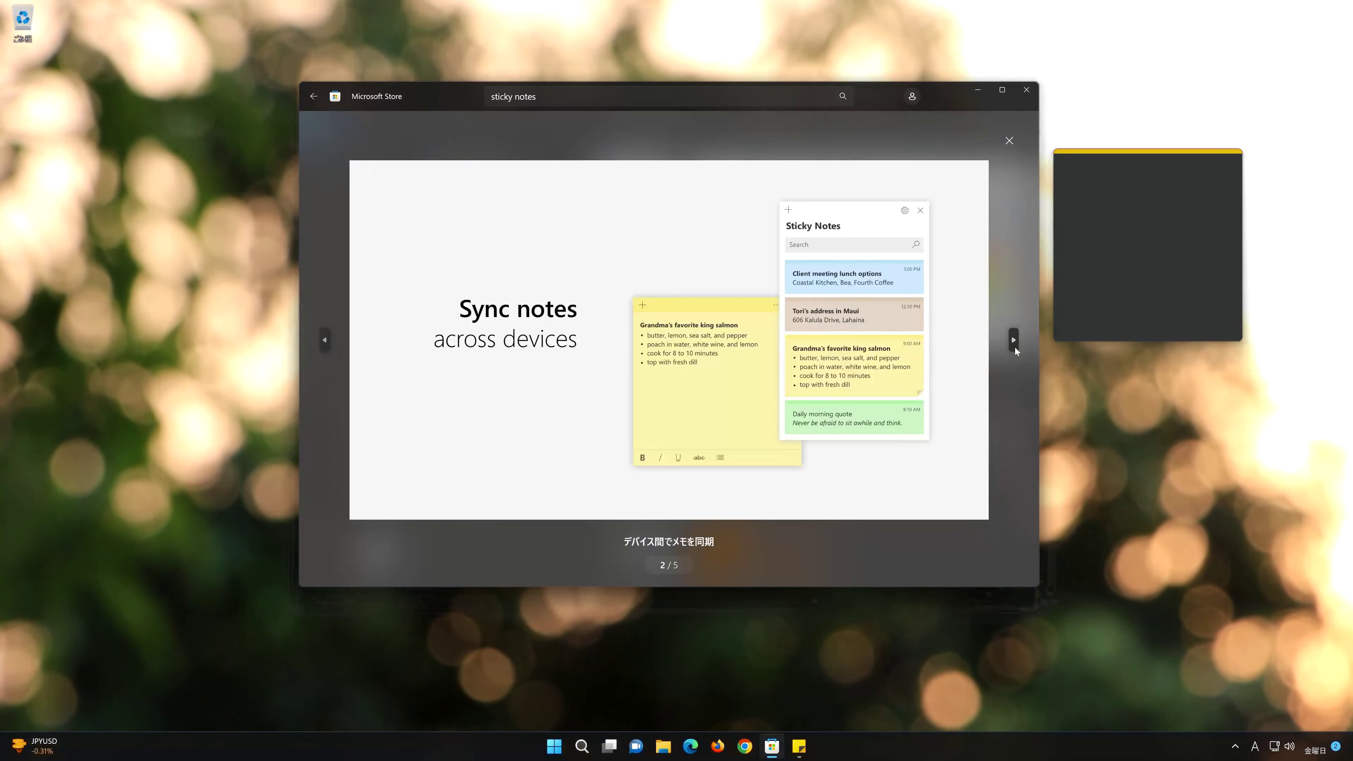
left_click(1014, 344)
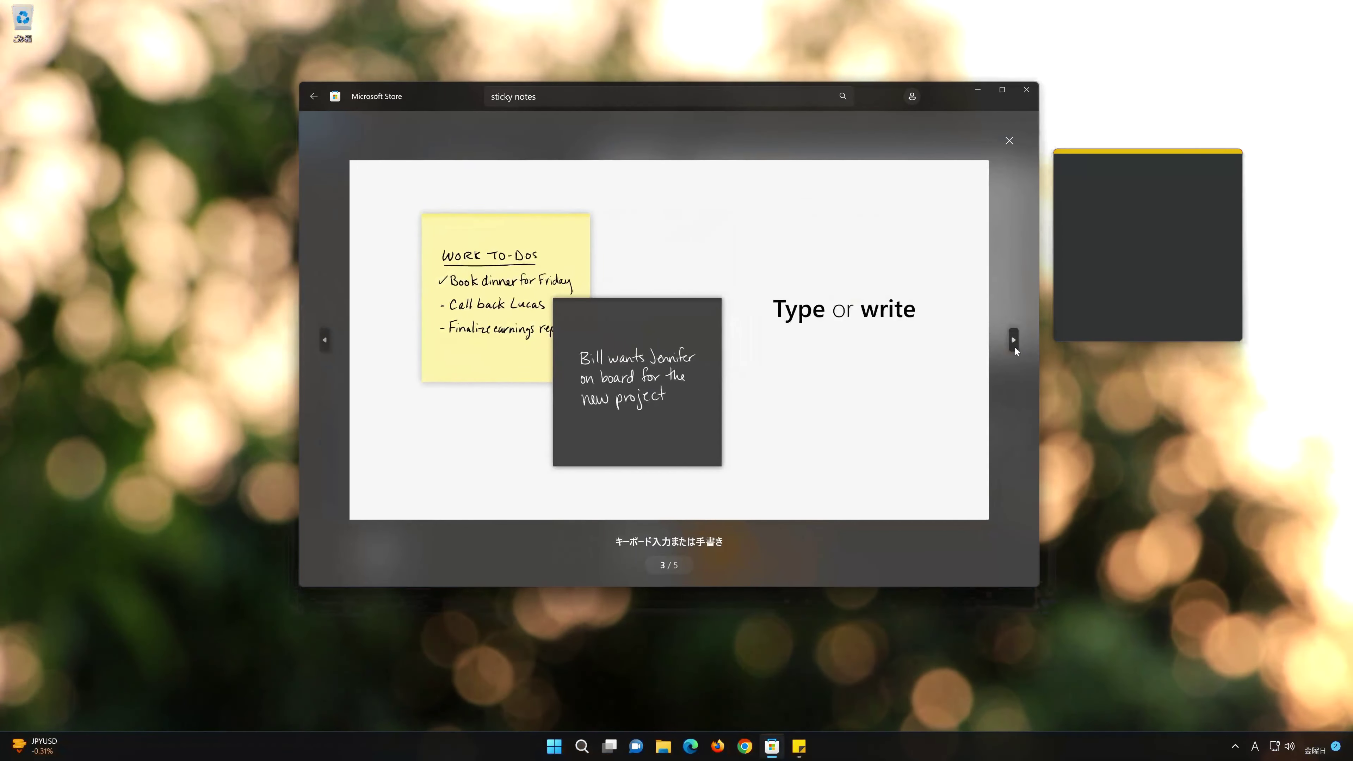
left_click(1014, 344)
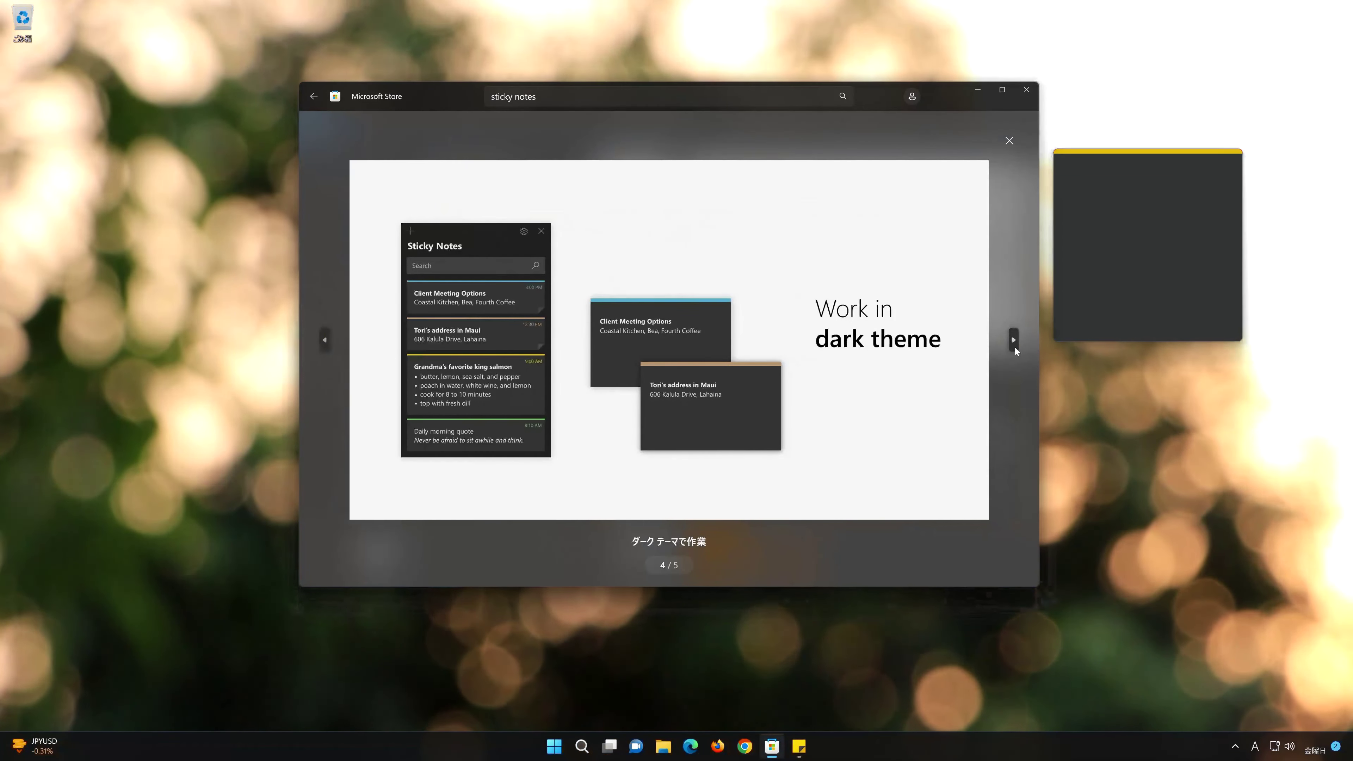
left_click(1014, 343)
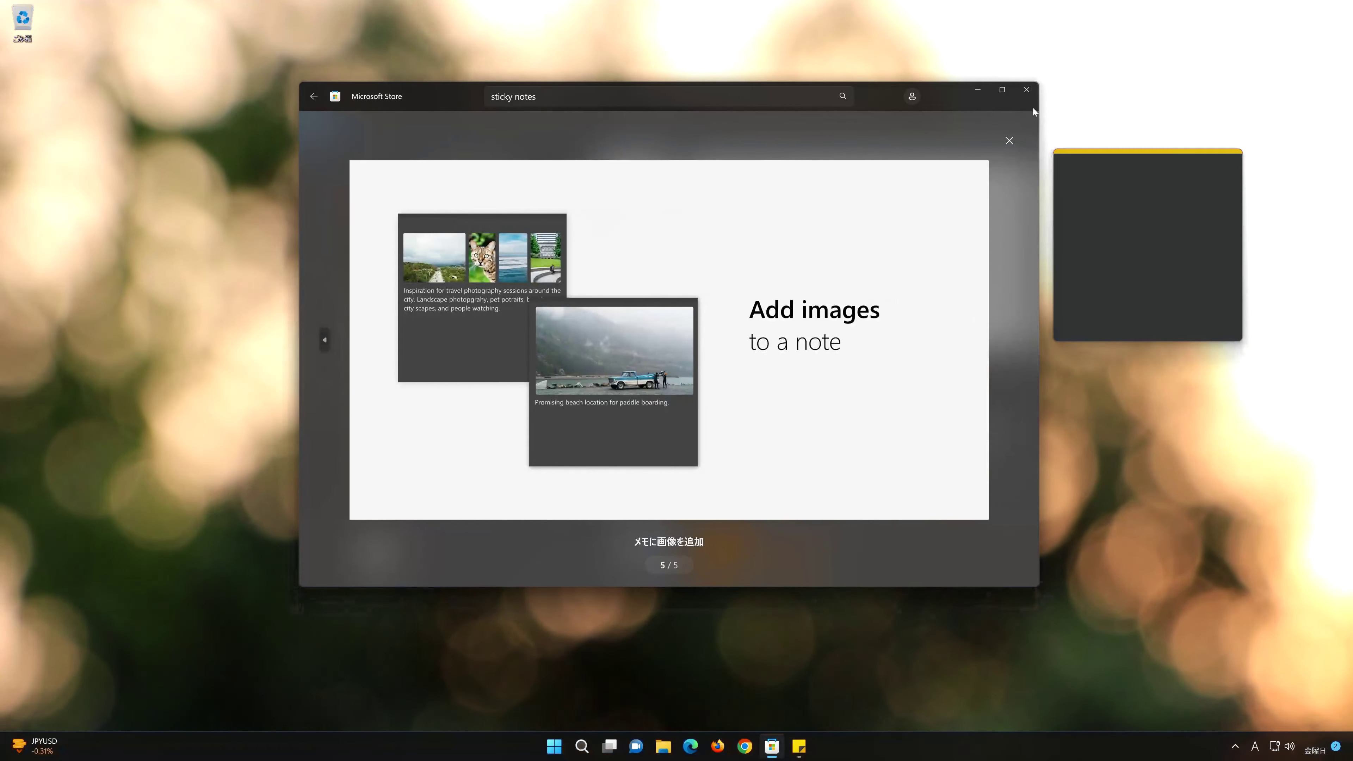
left_click(1027, 90)
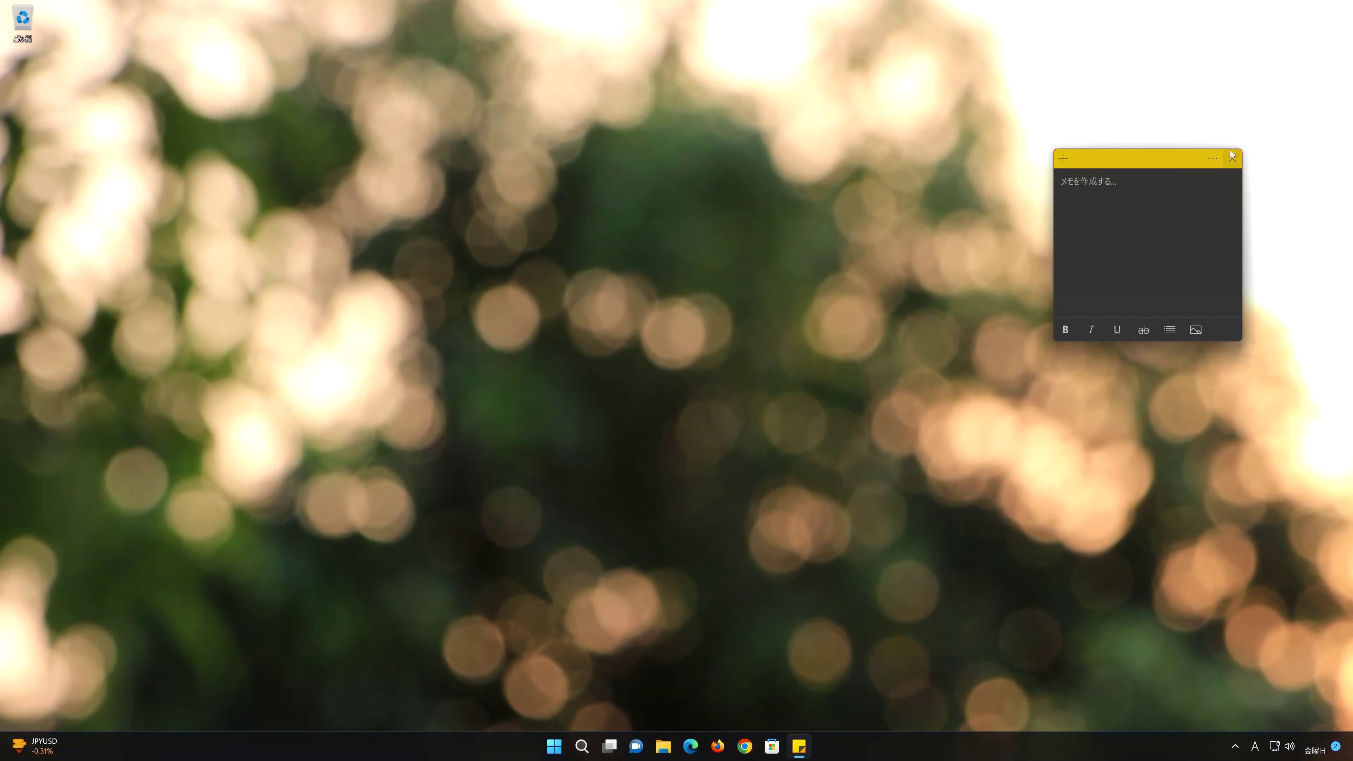
Close the blank note, acknowledging the notice, and close the remaining Sticky Notes list window.
left_click(1232, 155)
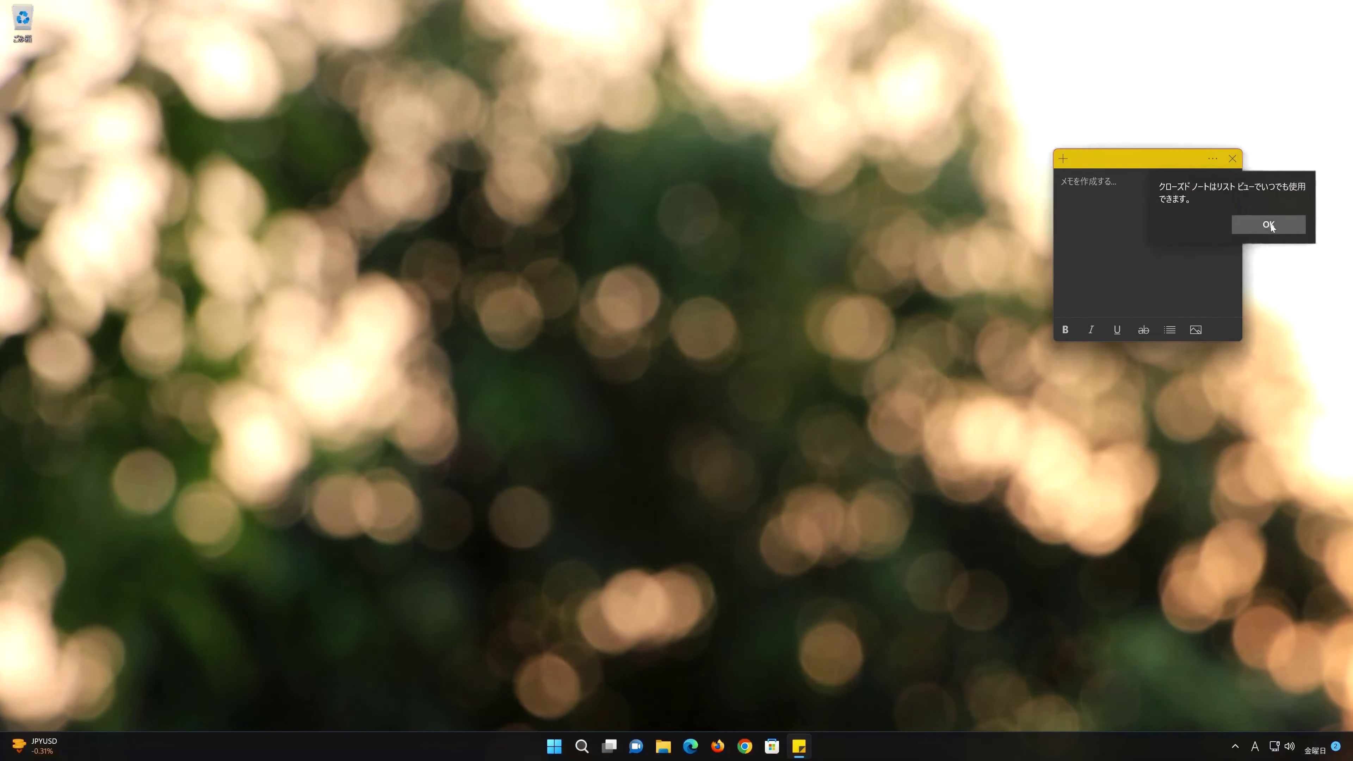
left_click(1271, 225)
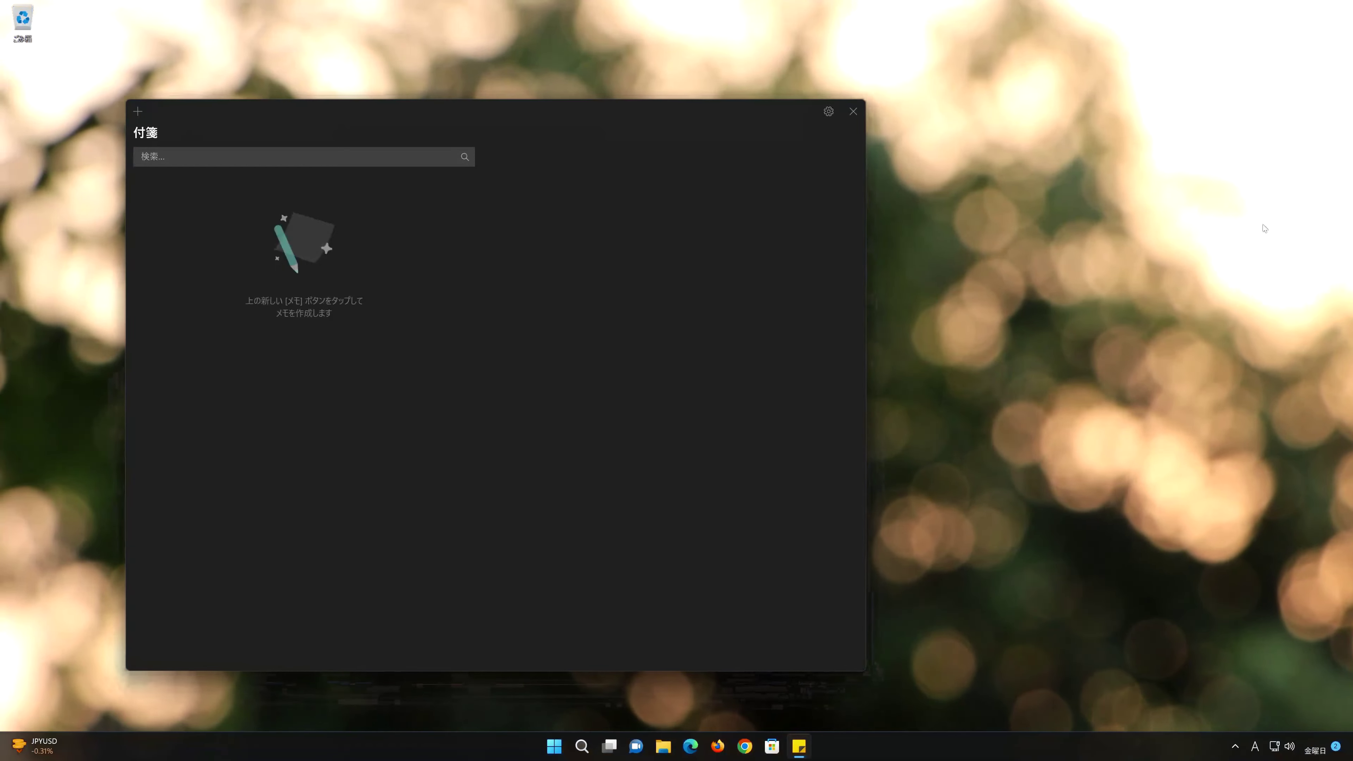
left_click(860, 114)
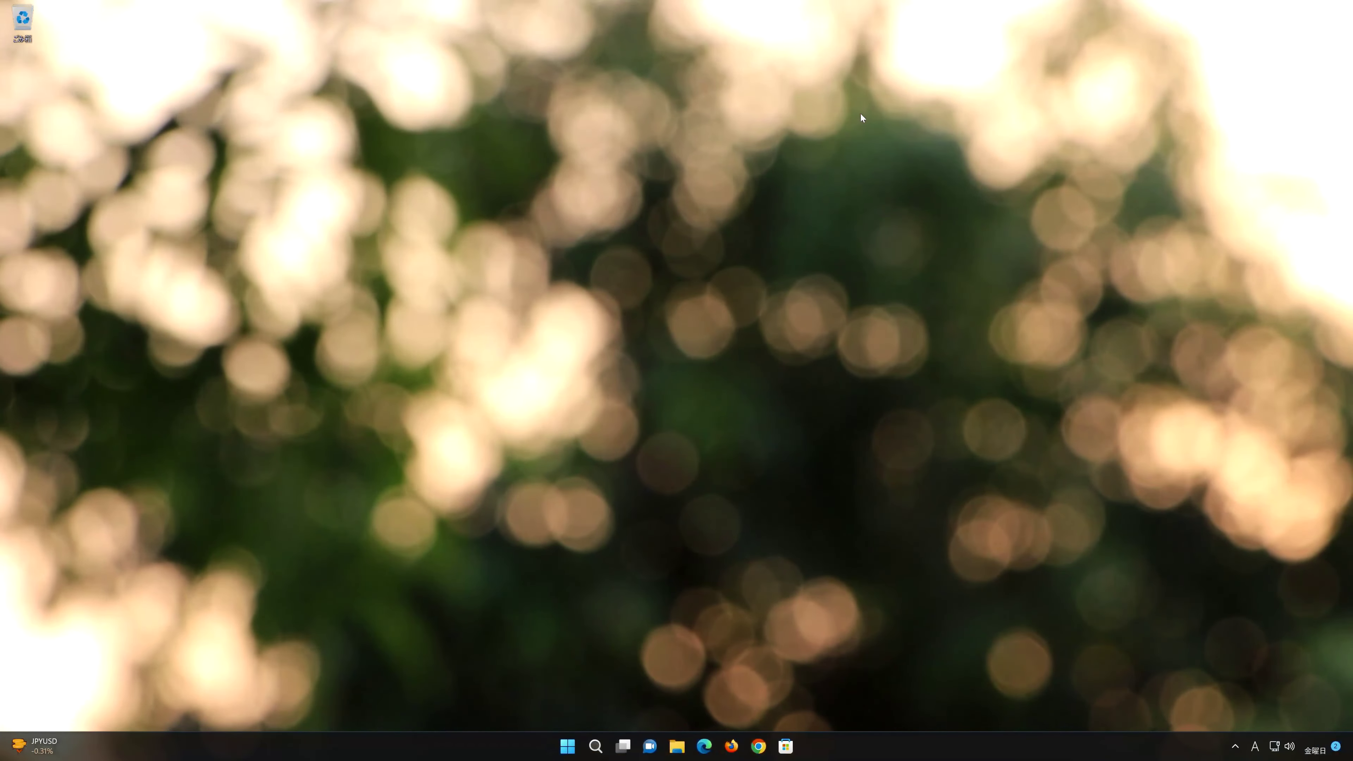